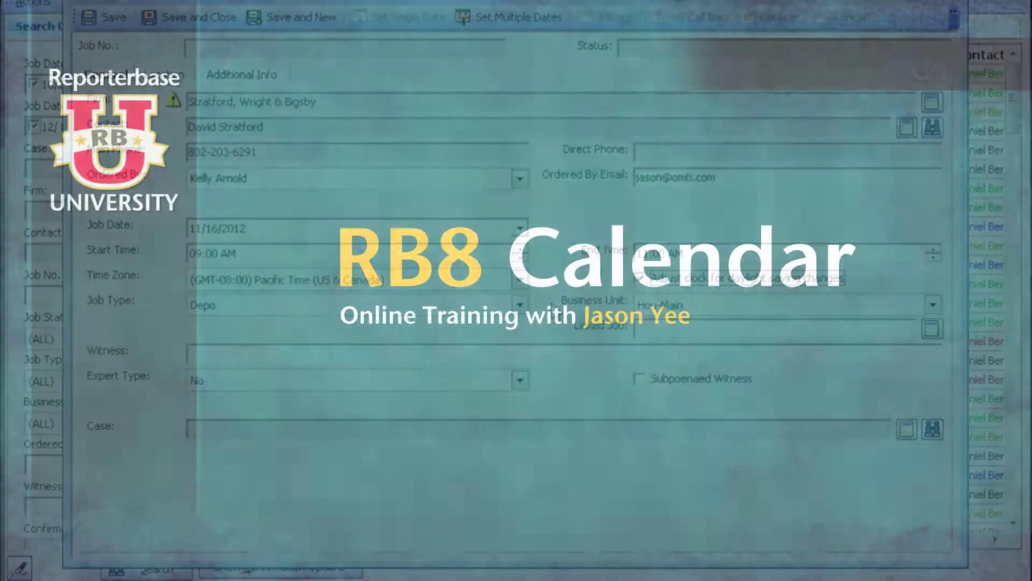
# Step: Keep Depo as the job type and Hou-Main as the business unit
pyautogui.click(519, 305)
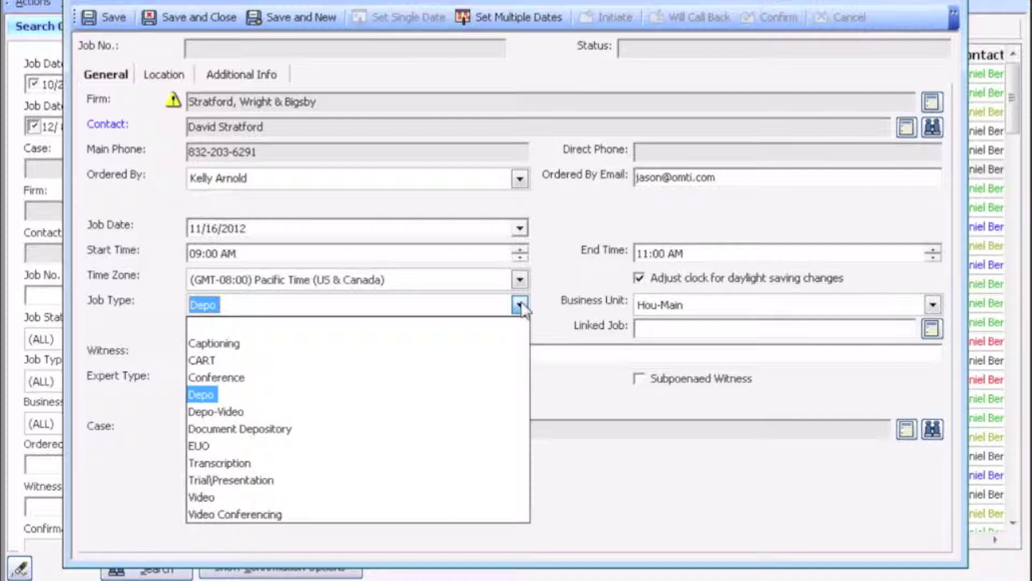
pyautogui.click(520, 306)
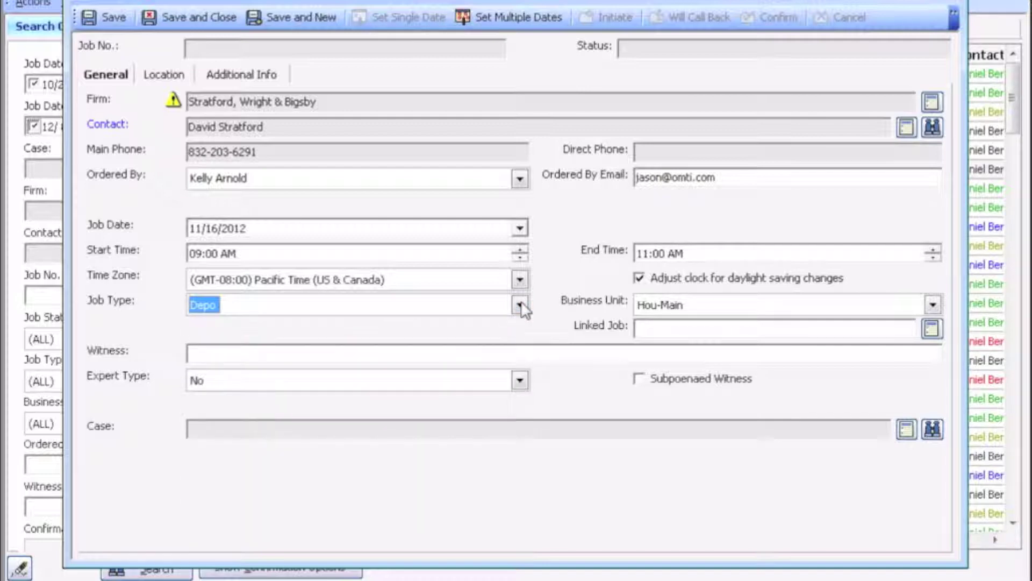
pyautogui.click(932, 303)
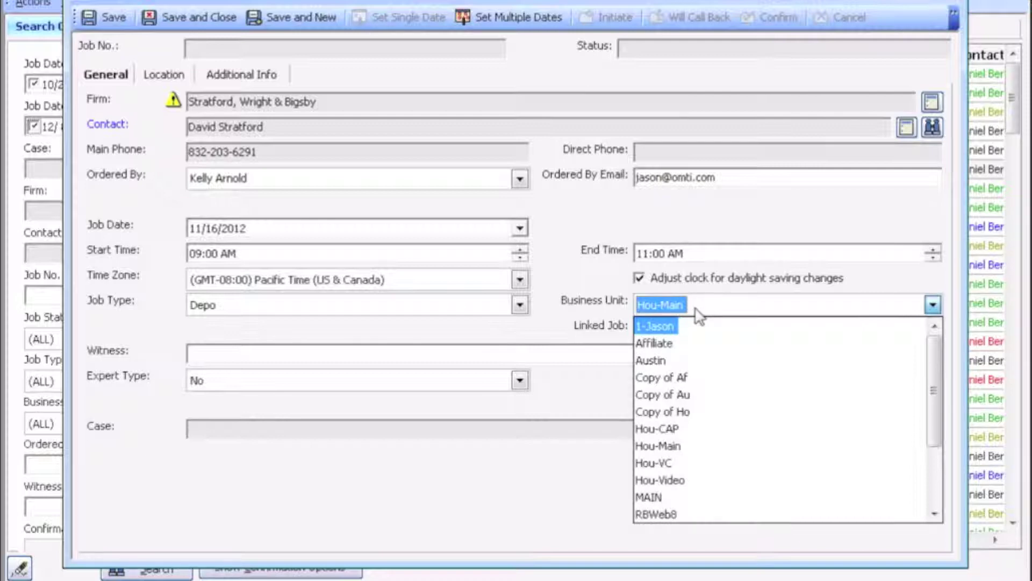
pyautogui.click(695, 309)
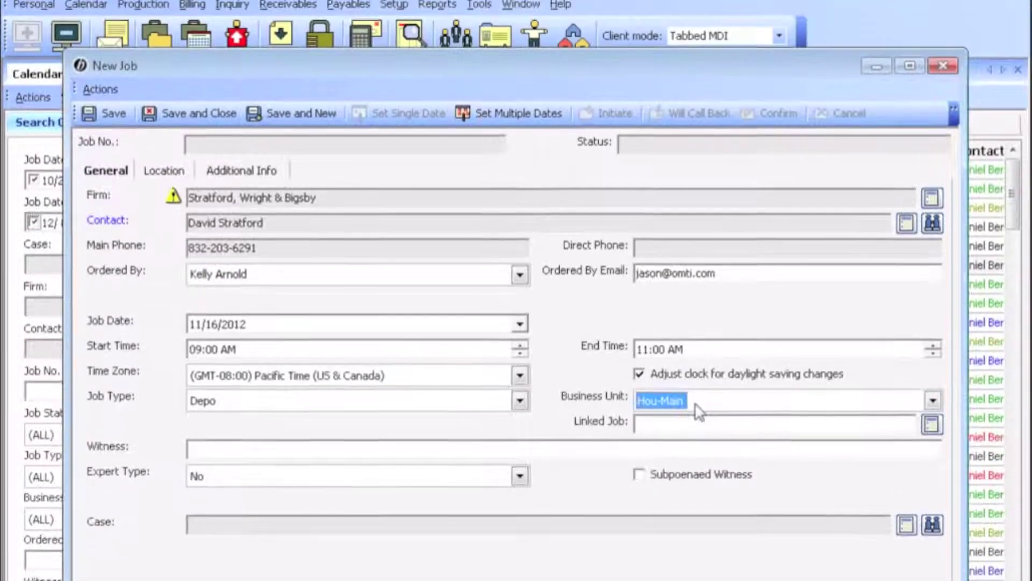
# Step: Enter the witness's name and leave the expert type as No
pyautogui.click(251, 356)
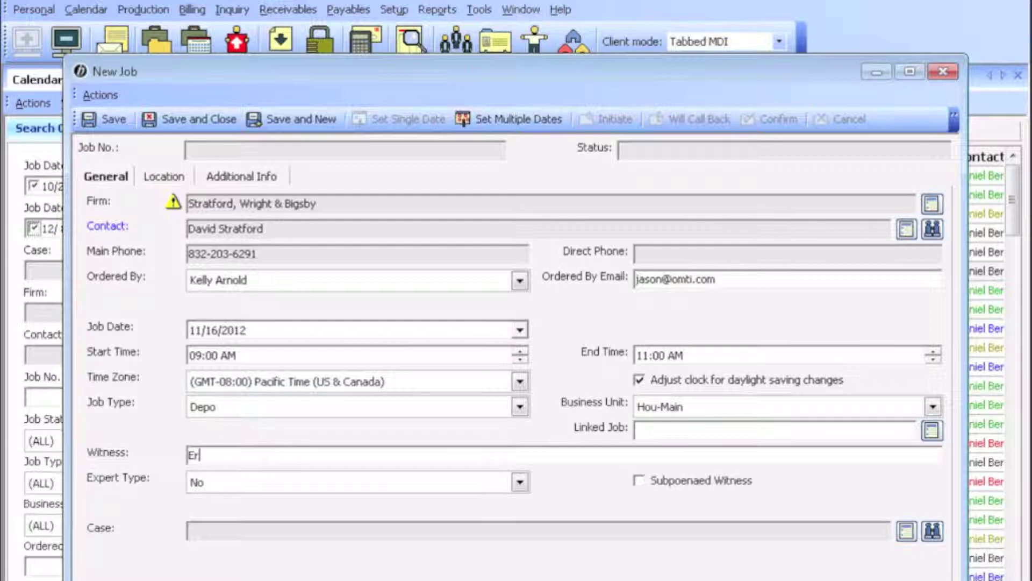
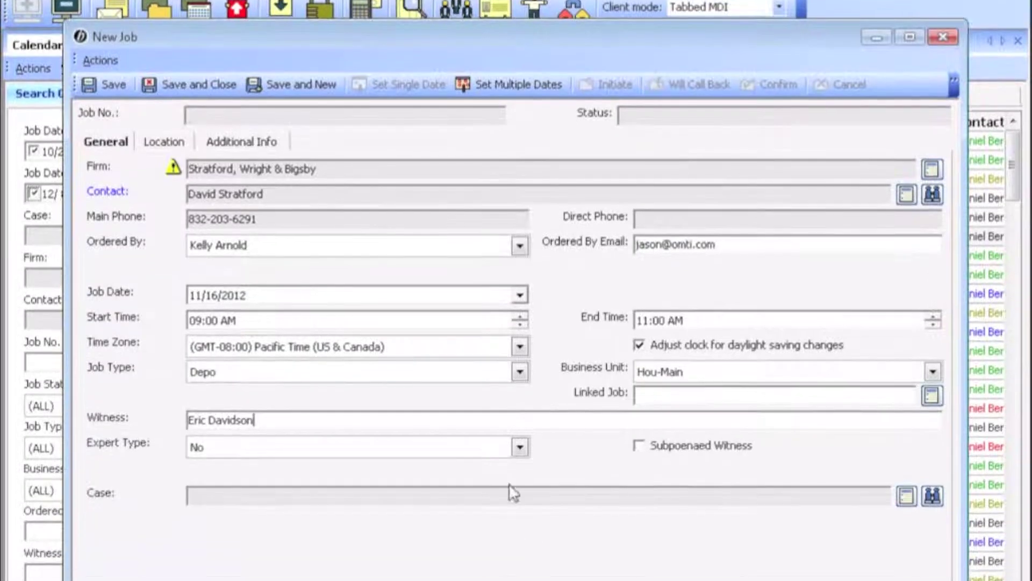
pyautogui.click(520, 482)
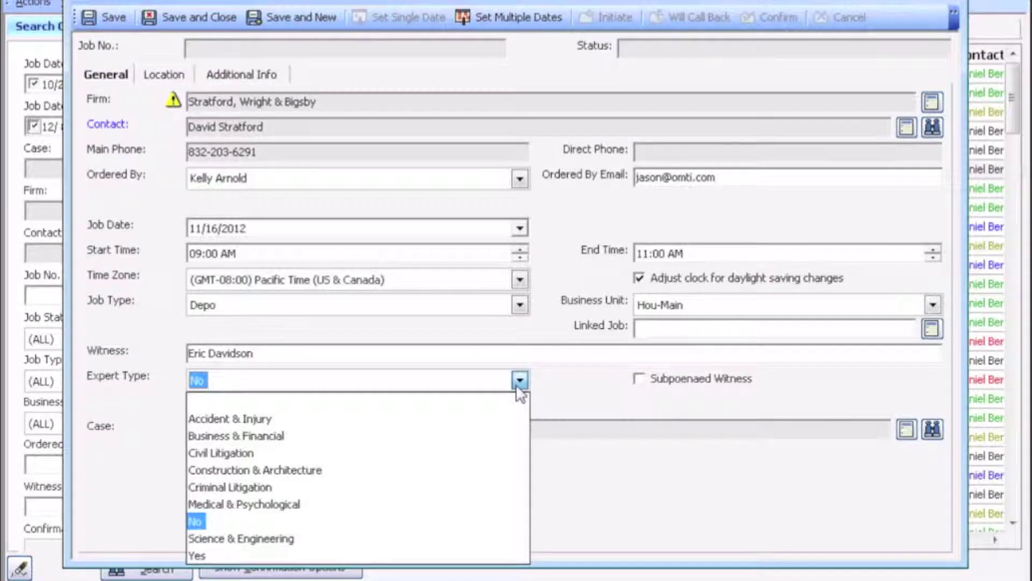
pyautogui.click(519, 382)
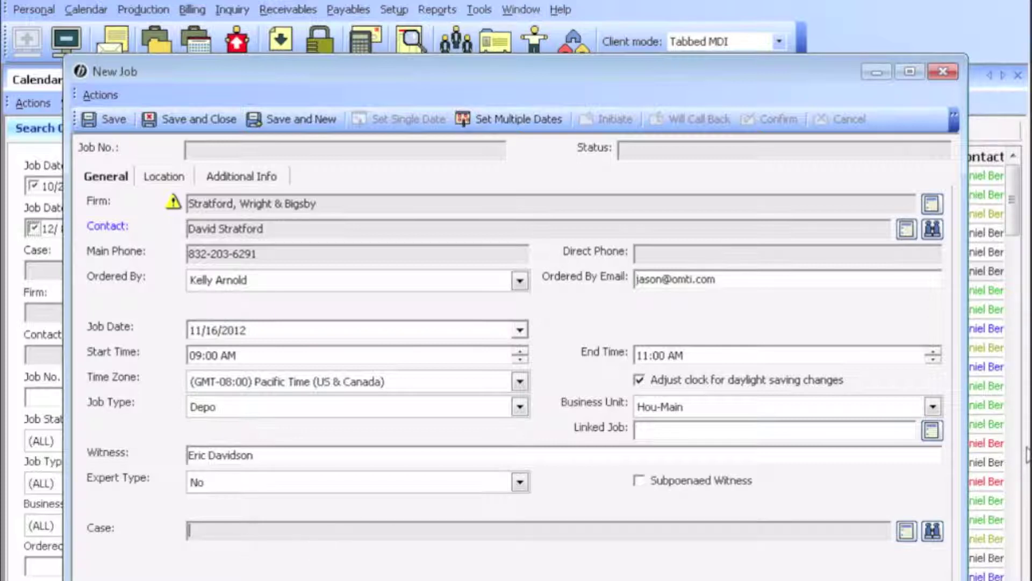
pyautogui.click(933, 532)
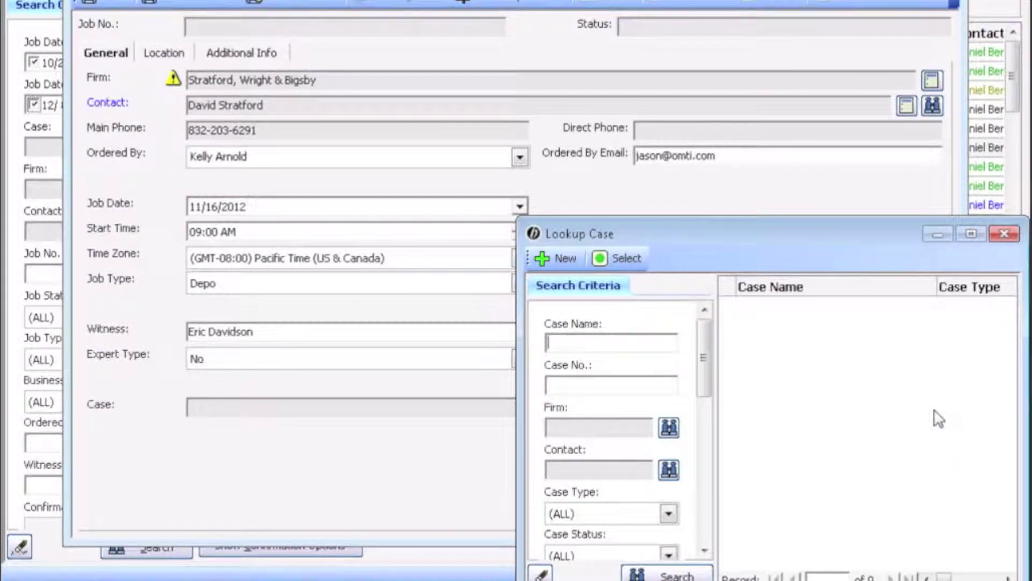
# Step: Search cases for 'omti' and attach OMTI vs David to the job
pyautogui.write('omti')
pyautogui.press('Return')
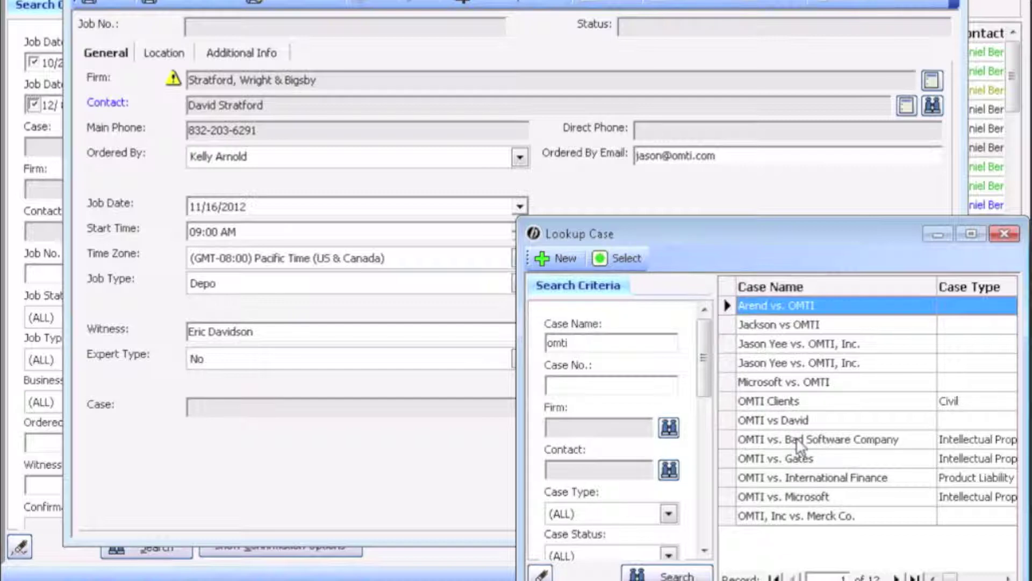
pyautogui.click(782, 421)
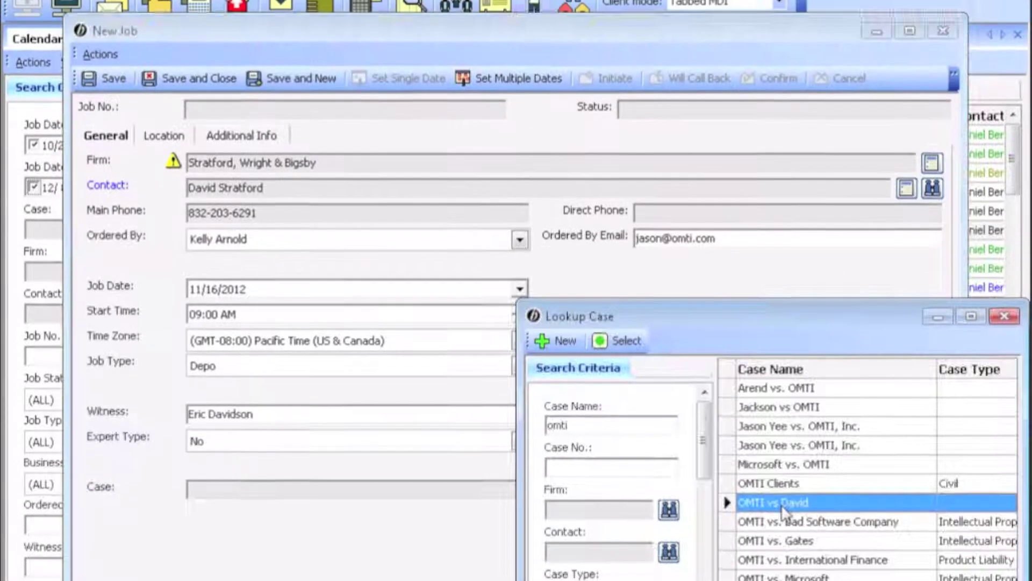
pyautogui.doubleClick(782, 505)
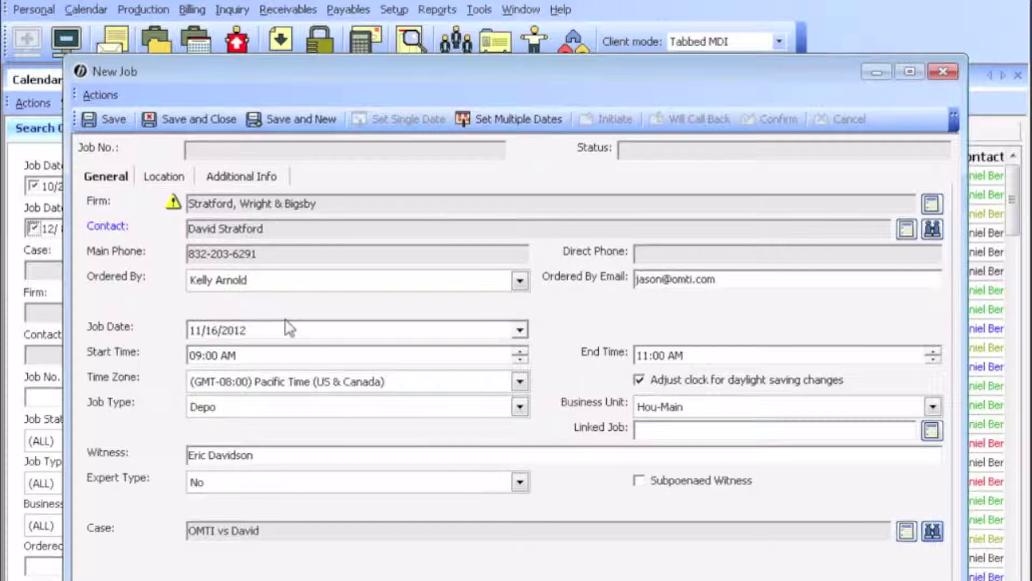
# Step: Switch the job to multiple dates and open Set Multiple Dates, keeping Scheduler as schedule type
pyautogui.click(501, 120)
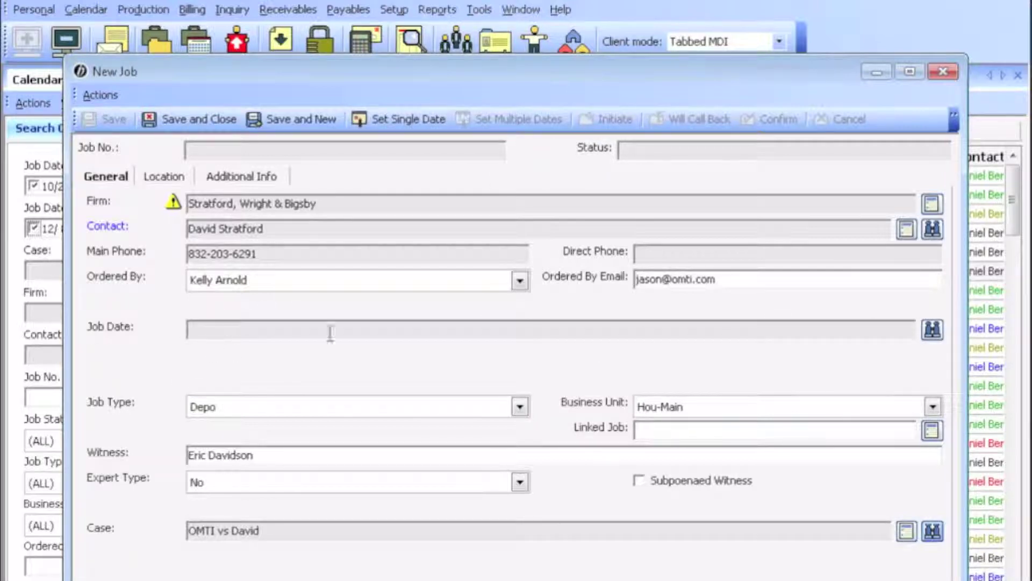
pyautogui.click(929, 336)
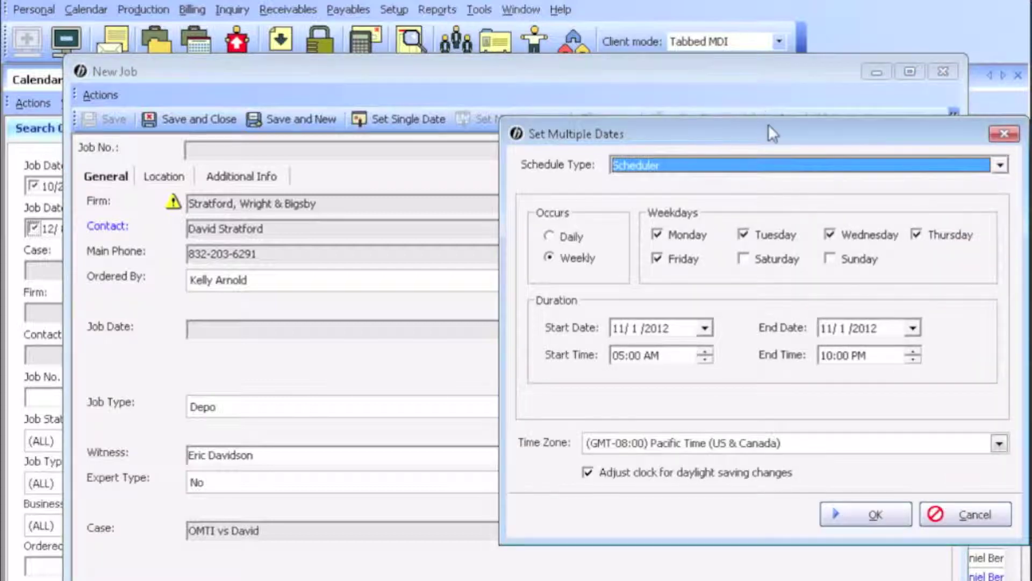
pyautogui.moveTo(765, 122); pyautogui.dragTo(488, 118)
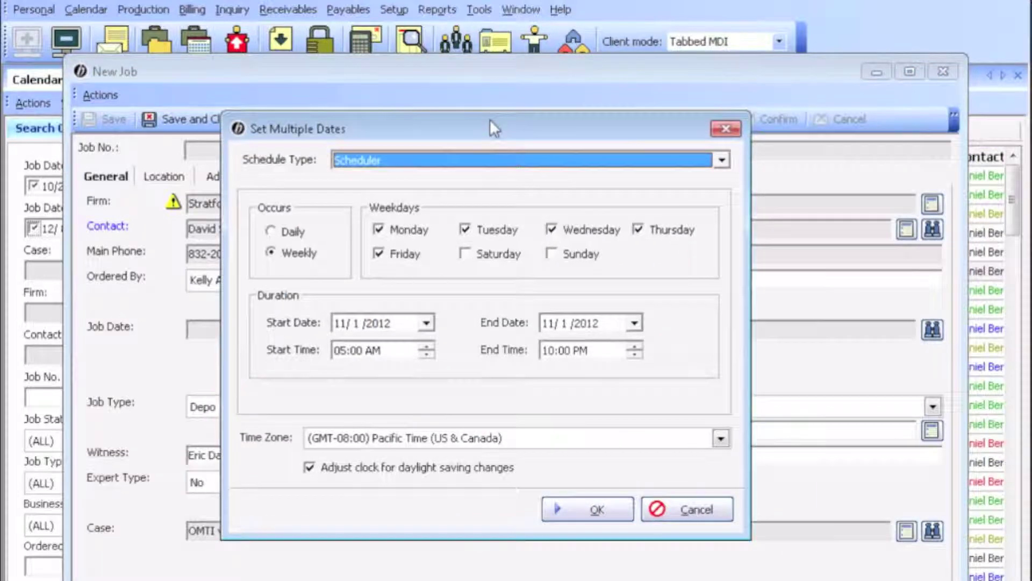
pyautogui.click(662, 160)
pyautogui.click(662, 160)
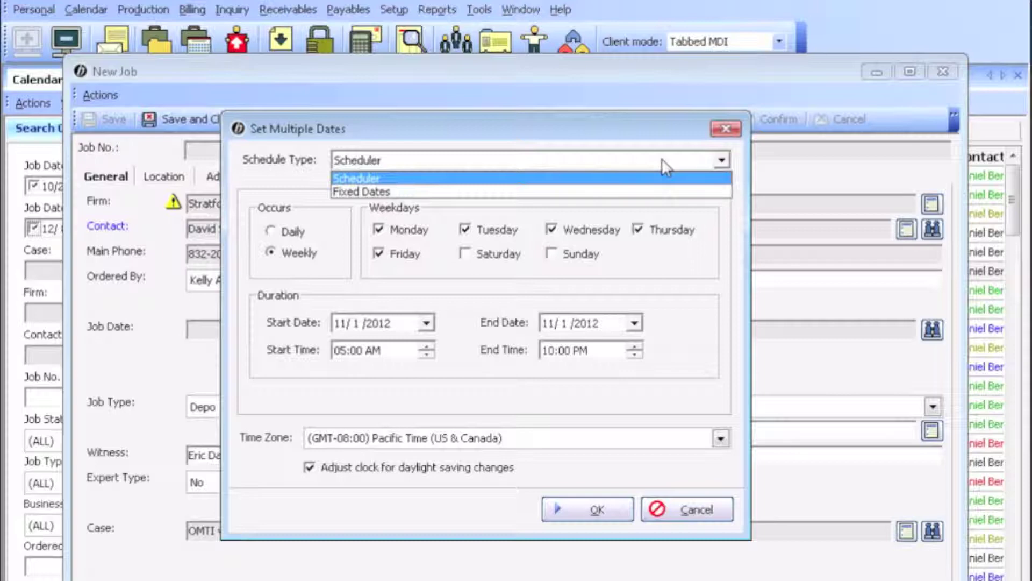
pyautogui.click(663, 160)
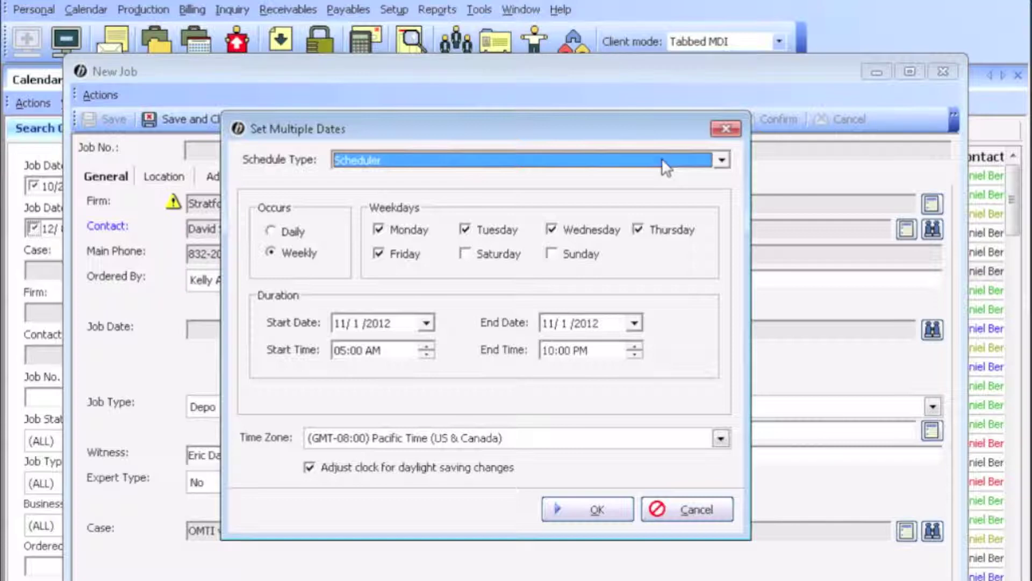
# Step: Drop Wednesday and Friday and set the date range 12/1/2012 to 12/31/2012
pyautogui.click(570, 230)
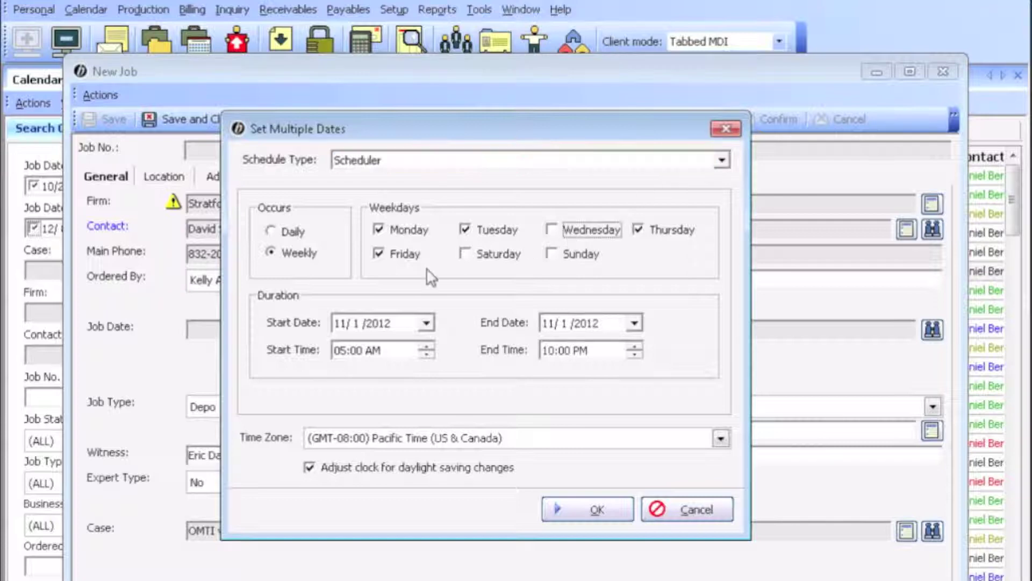
pyautogui.click(398, 260)
pyautogui.click(426, 323)
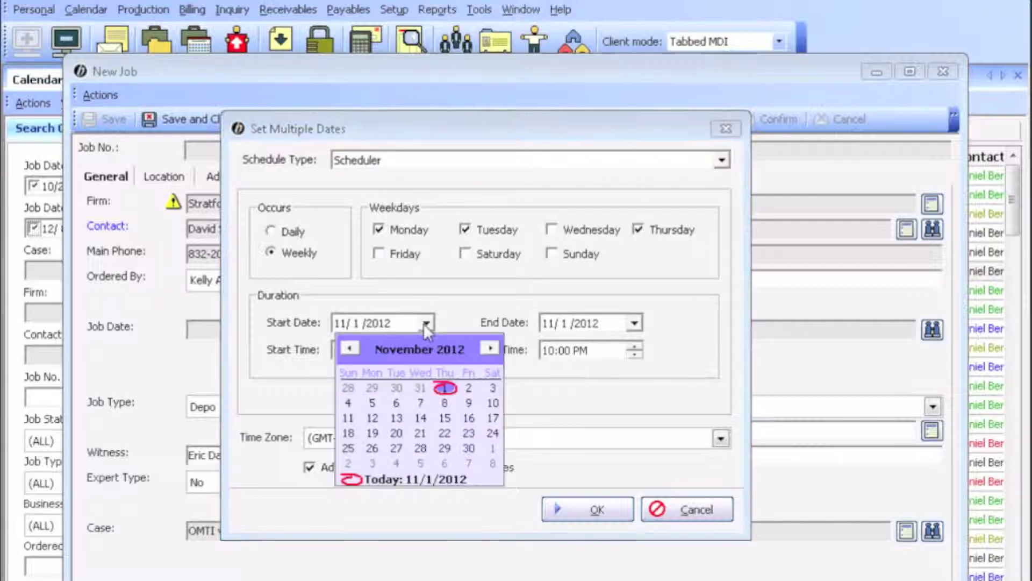
pyautogui.click(490, 348)
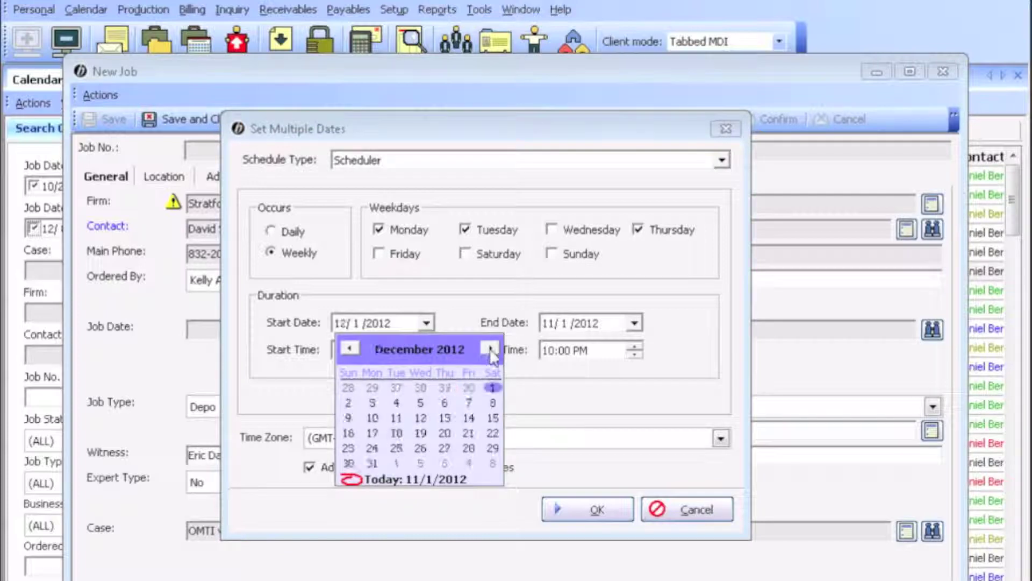
pyautogui.click(491, 388)
pyautogui.click(635, 322)
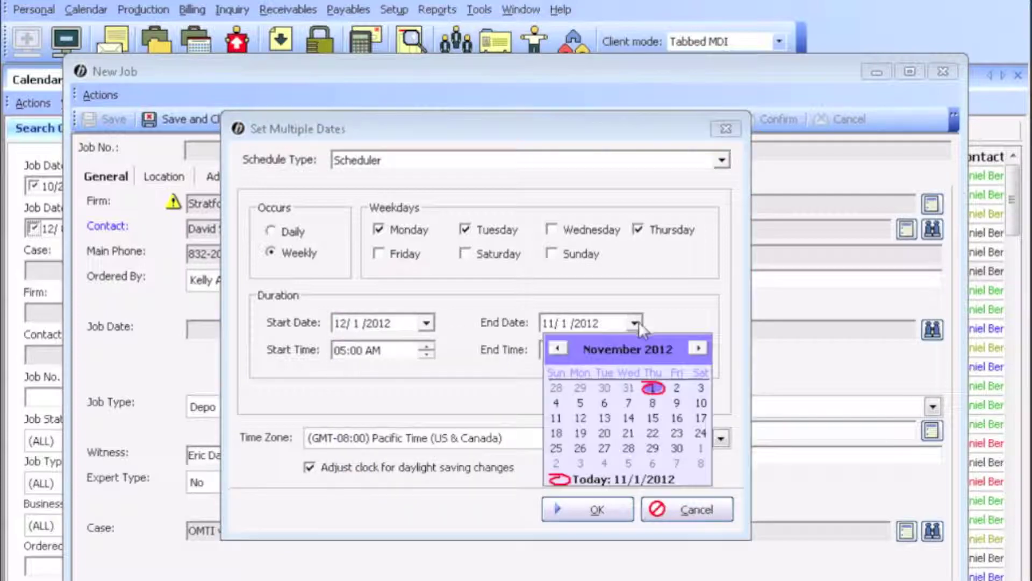
pyautogui.click(698, 348)
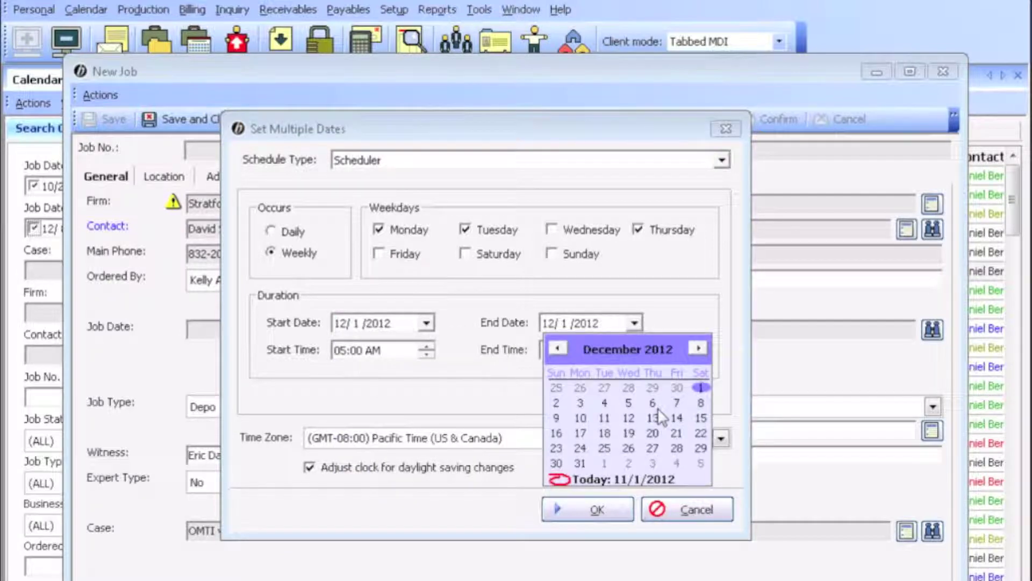
pyautogui.click(580, 463)
# Step: Set the start time to 9:00 AM and the end time to 12:00 PM
pyautogui.click(341, 350)
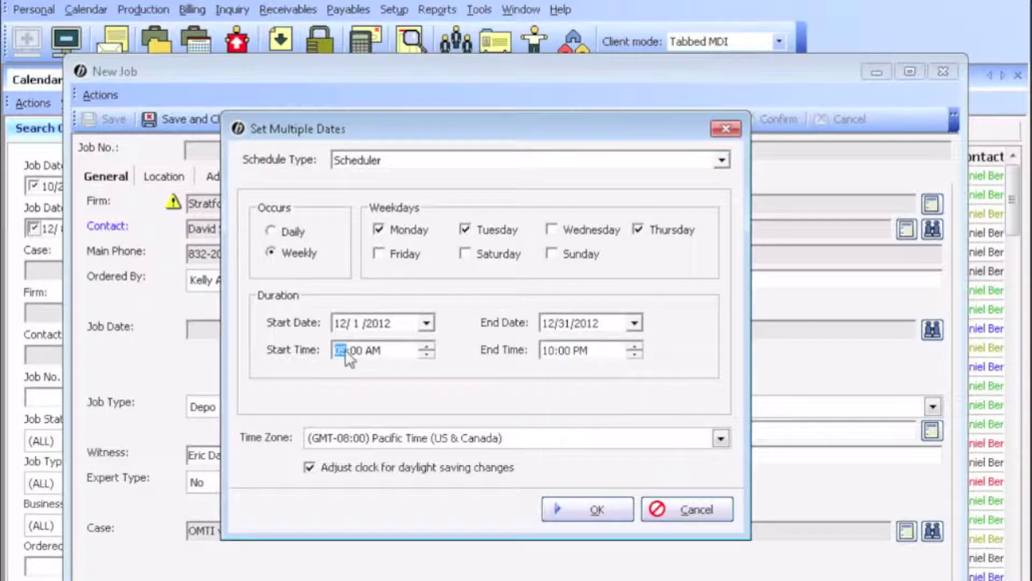
pyautogui.write('9')
pyautogui.press('Tab')
pyautogui.write('12')
pyautogui.click(721, 160)
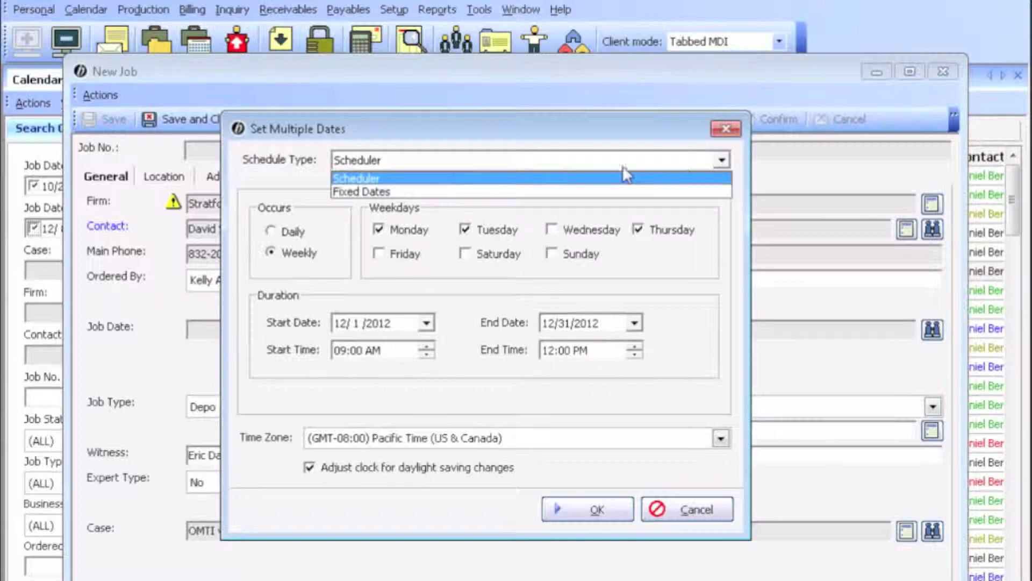
# Step: Switch to Fixed Dates and add 11/19/2012 and 11/30/2012 as job dates
pyautogui.click(543, 192)
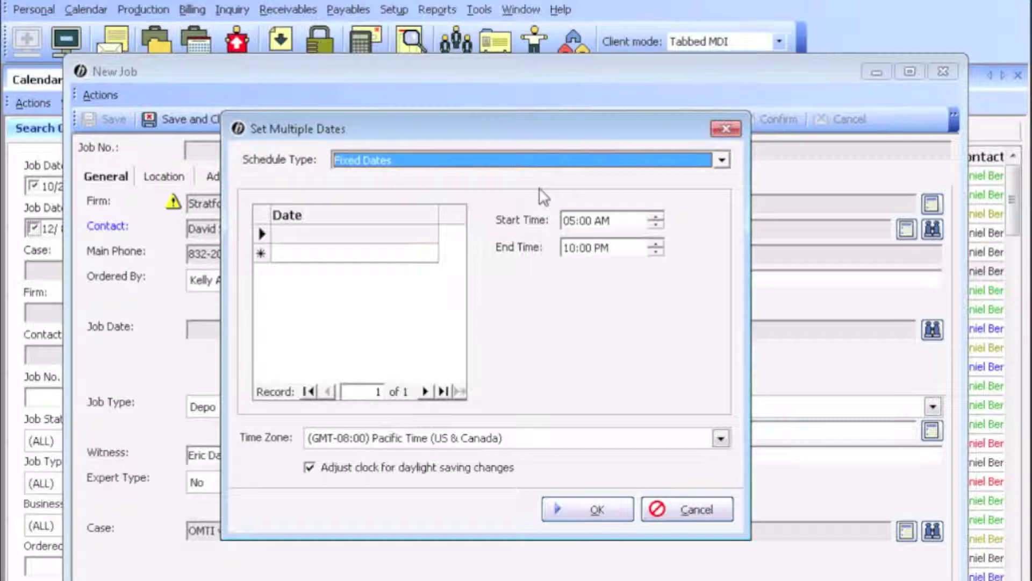
pyautogui.click(431, 237)
pyautogui.click(430, 237)
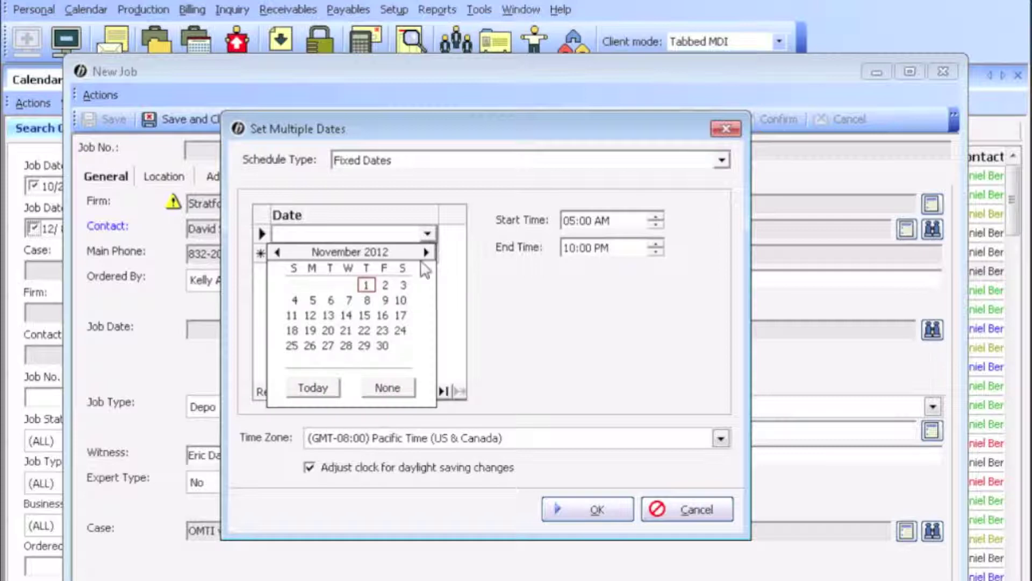
pyautogui.click(311, 331)
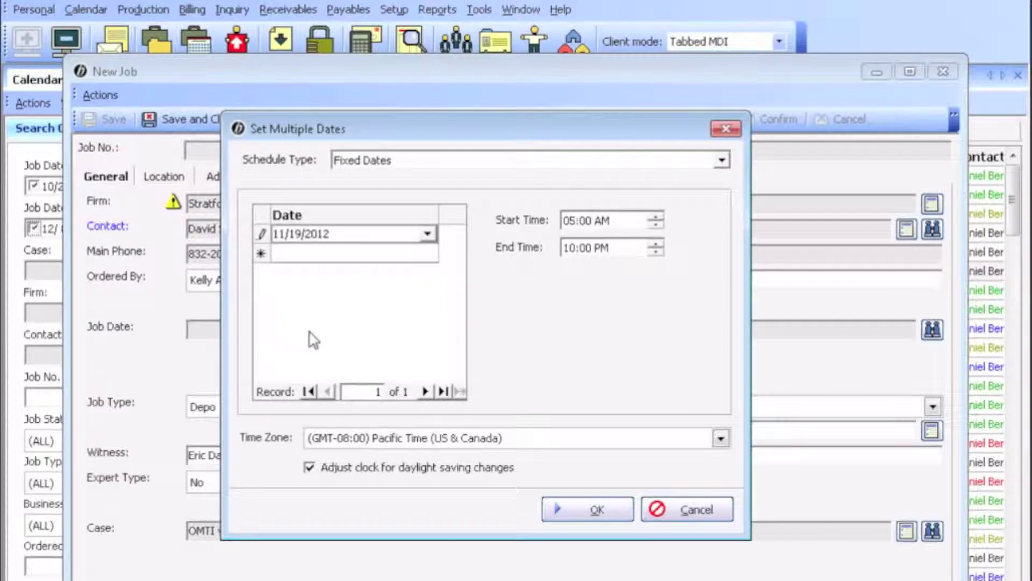
pyautogui.click(428, 253)
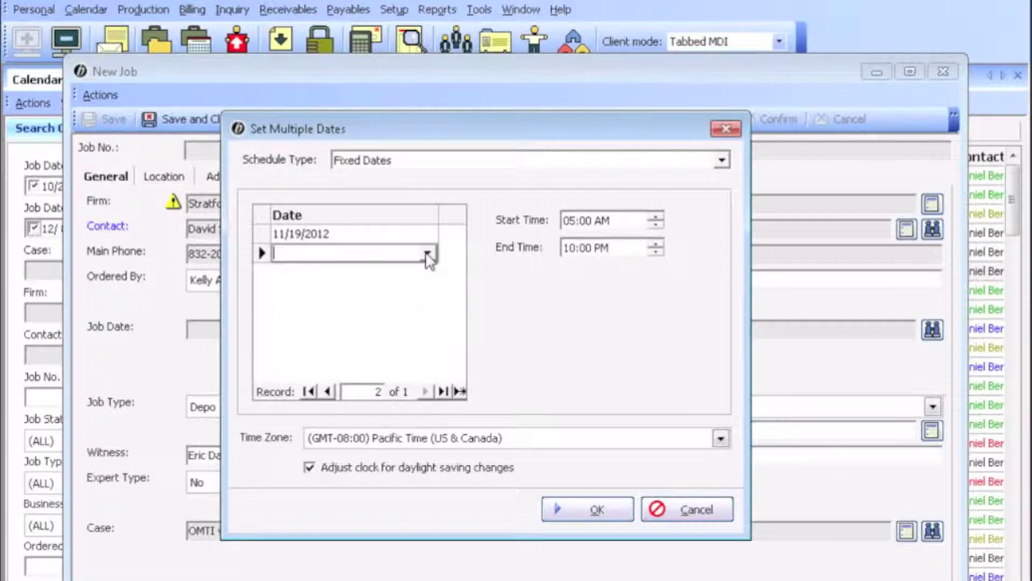
pyautogui.click(427, 253)
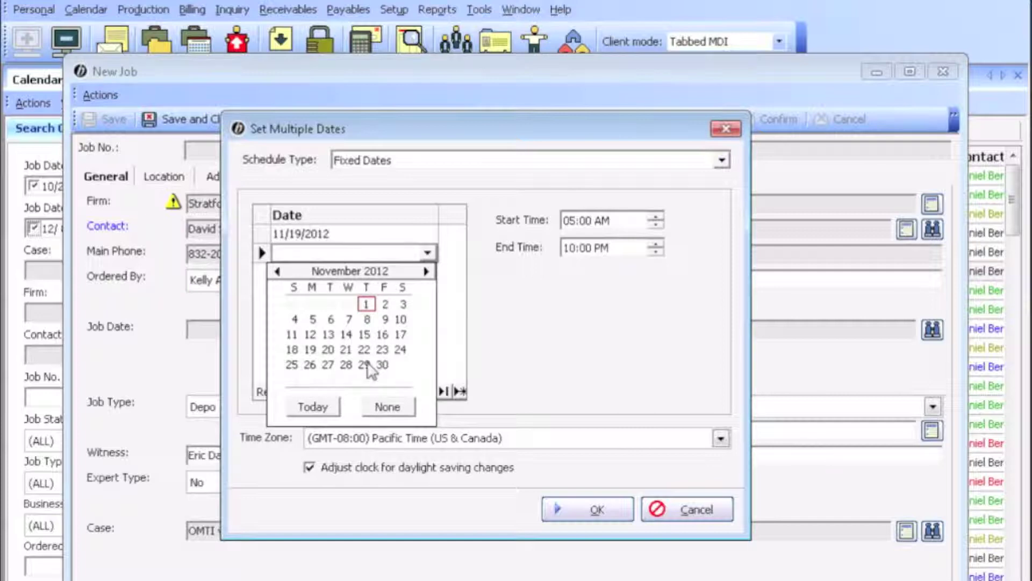
pyautogui.click(382, 365)
# Step: Add 12/13/2012 as the third fixed date and confirm the three dates
pyautogui.click(427, 272)
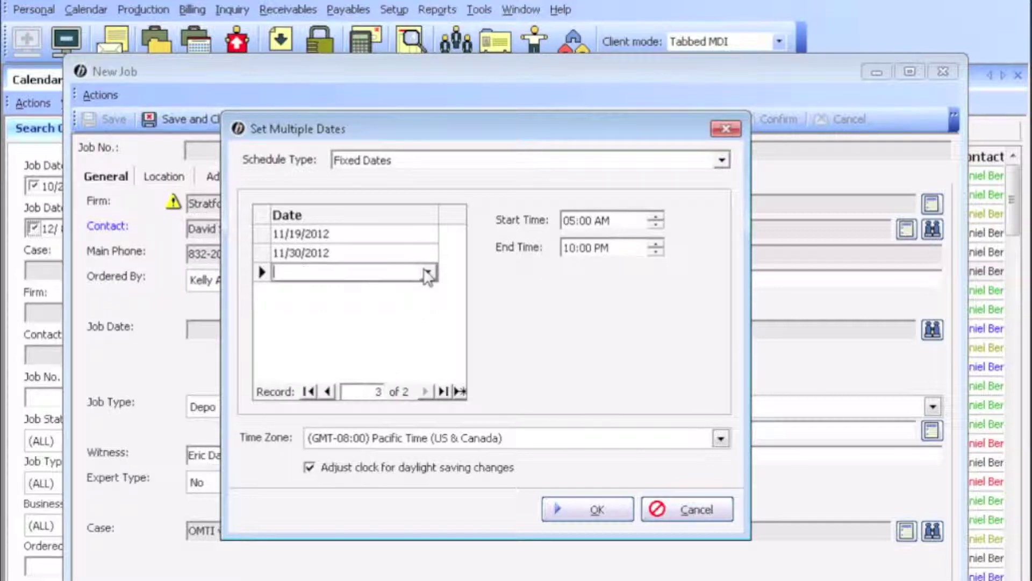
pyautogui.click(427, 272)
pyautogui.click(426, 291)
pyautogui.click(364, 354)
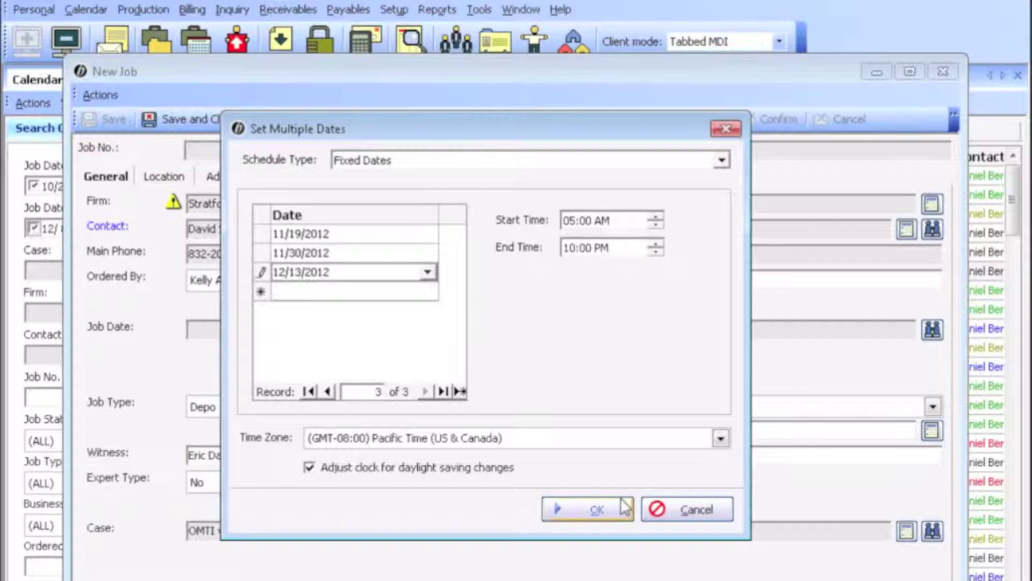
pyautogui.click(595, 508)
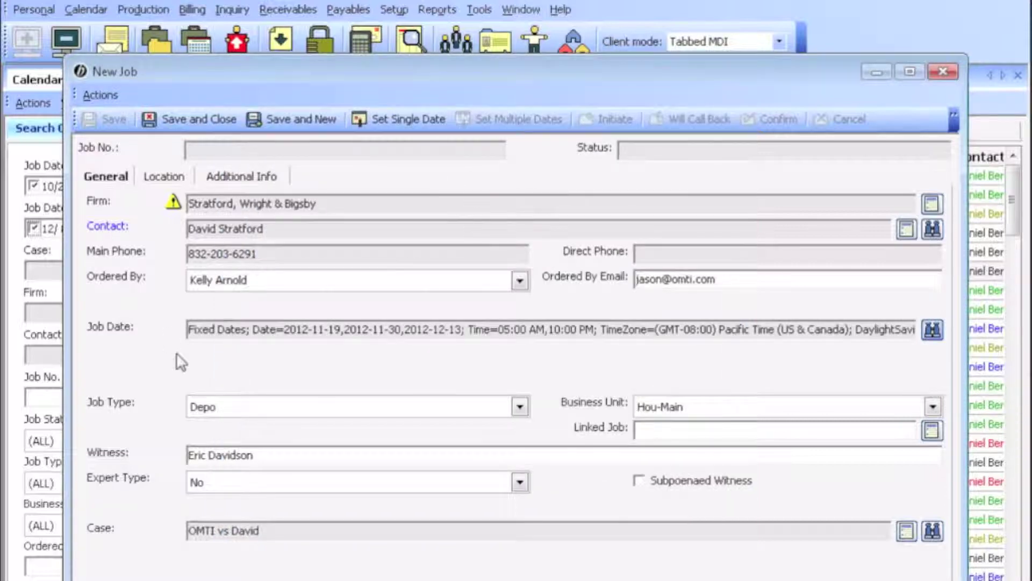
pyautogui.click(400, 119)
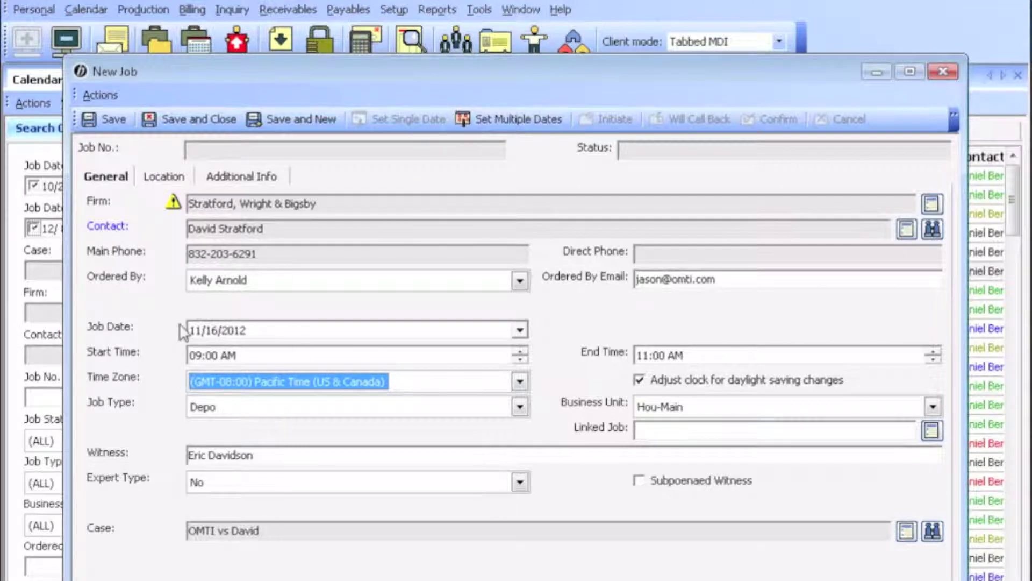
# Step: Bring up the job's Location details, with lookup on Manual
pyautogui.click(162, 179)
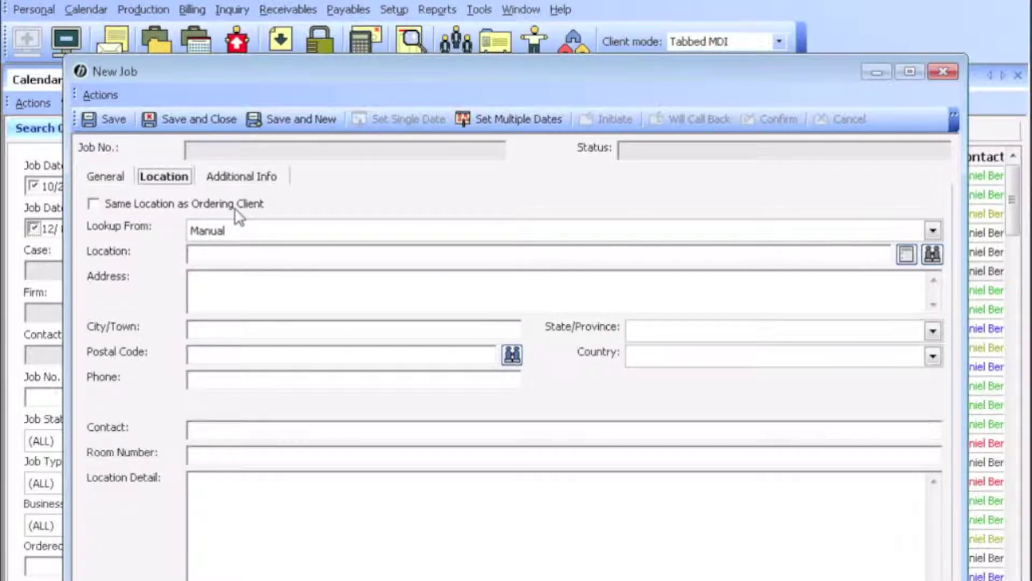
# Step: Toggle Same Location as Ordering Client on and off, then set Lookup From to Firm
pyautogui.click(93, 204)
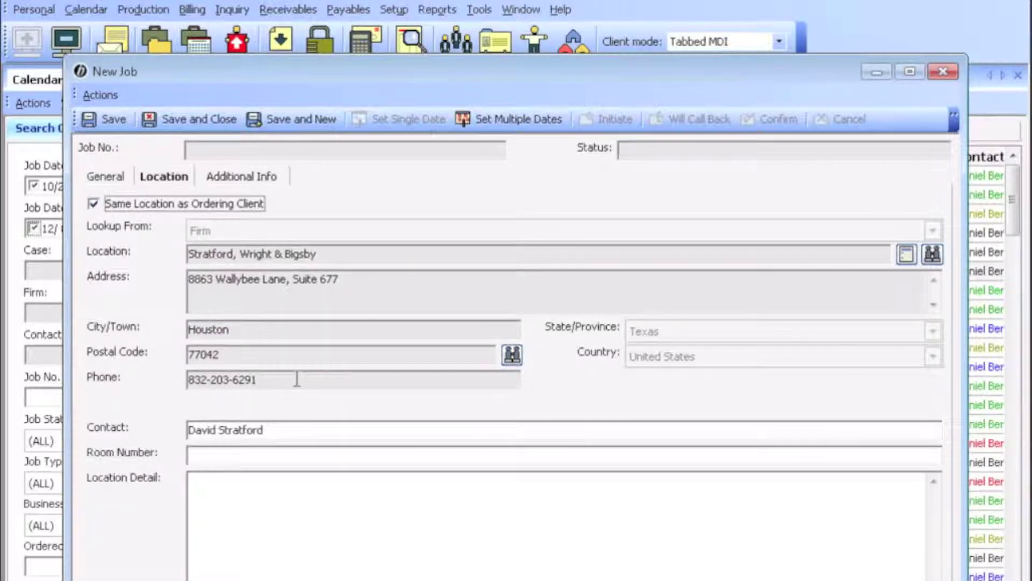
pyautogui.click(93, 204)
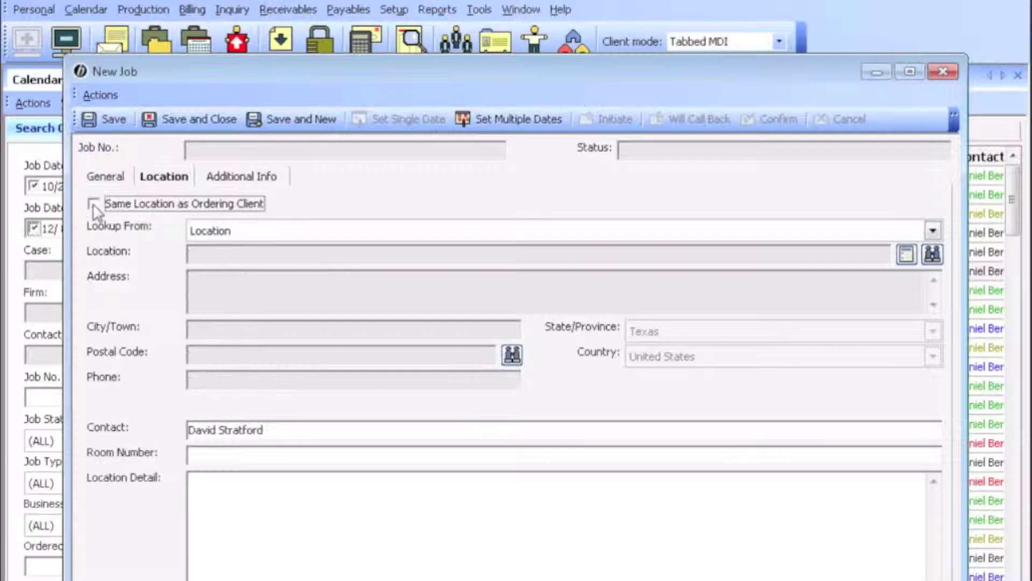
pyautogui.click(933, 231)
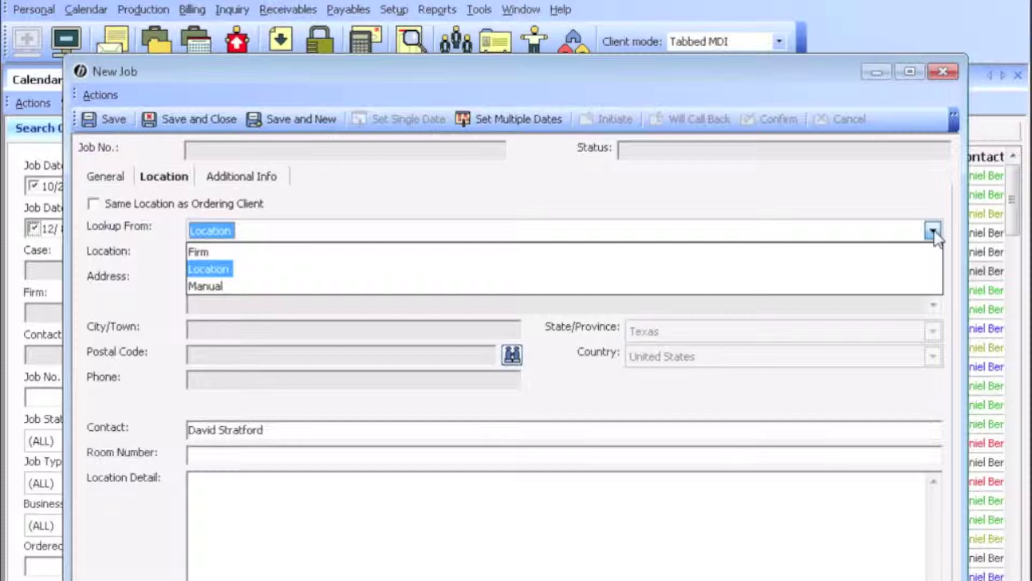
pyautogui.click(882, 252)
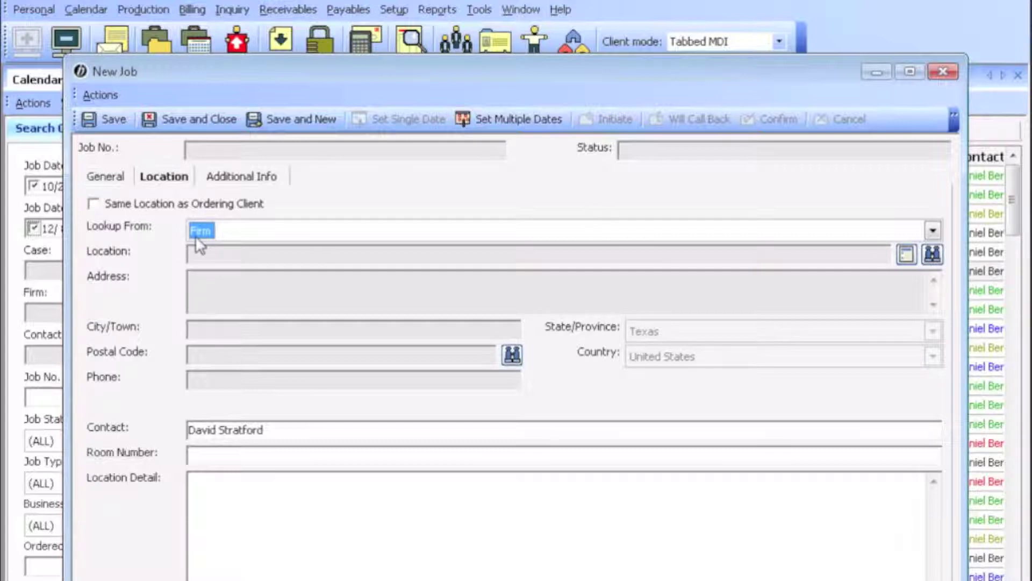
# Step: Search firms for 'berg' and use Berg Steiner Chapman LLP as the location
pyautogui.click(931, 254)
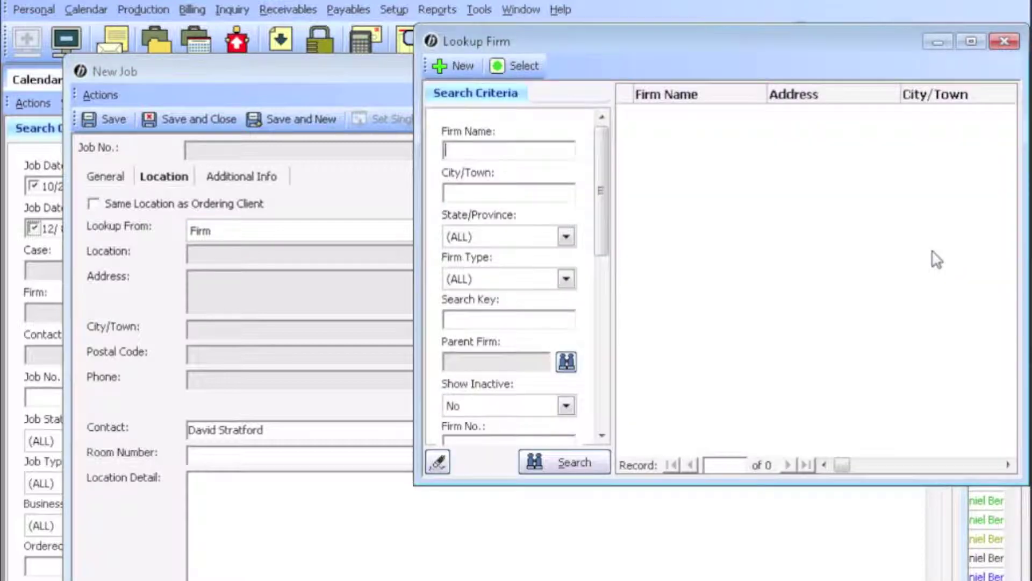
pyautogui.write('berg')
pyautogui.press('Return')
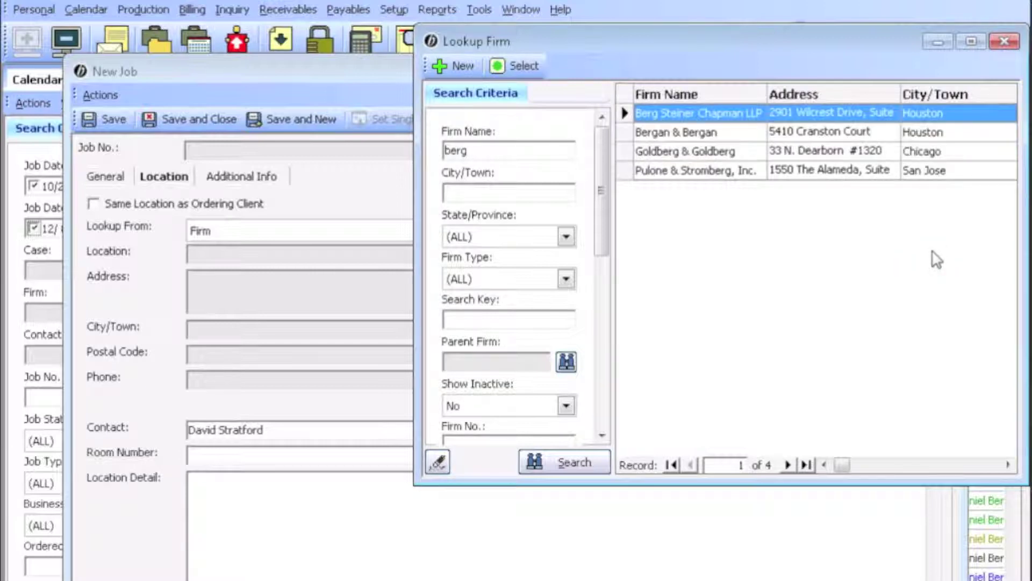
pyautogui.press('Return')
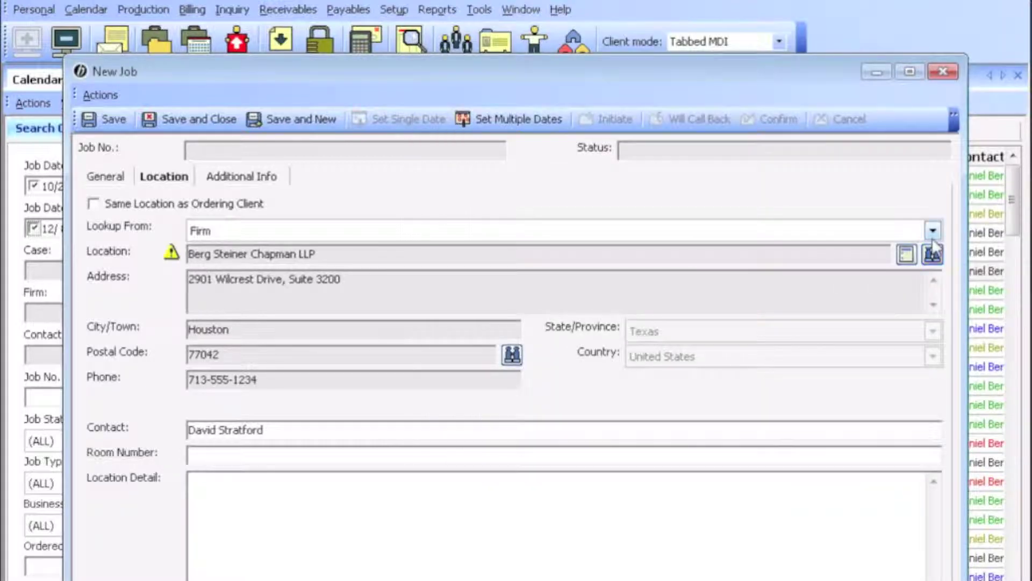
# Step: Change Lookup From to Location and bring up the location search
pyautogui.click(933, 231)
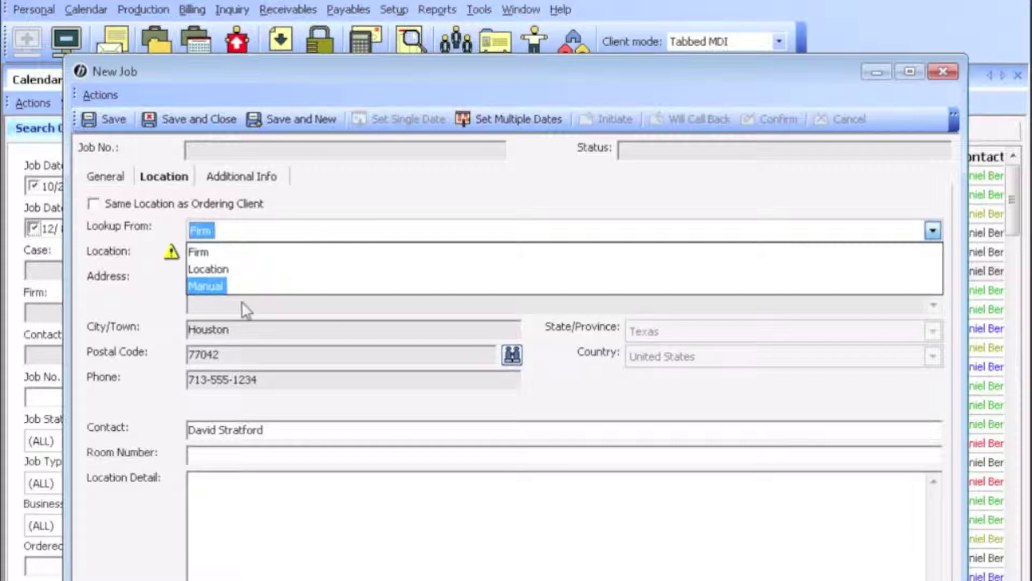
pyautogui.click(216, 269)
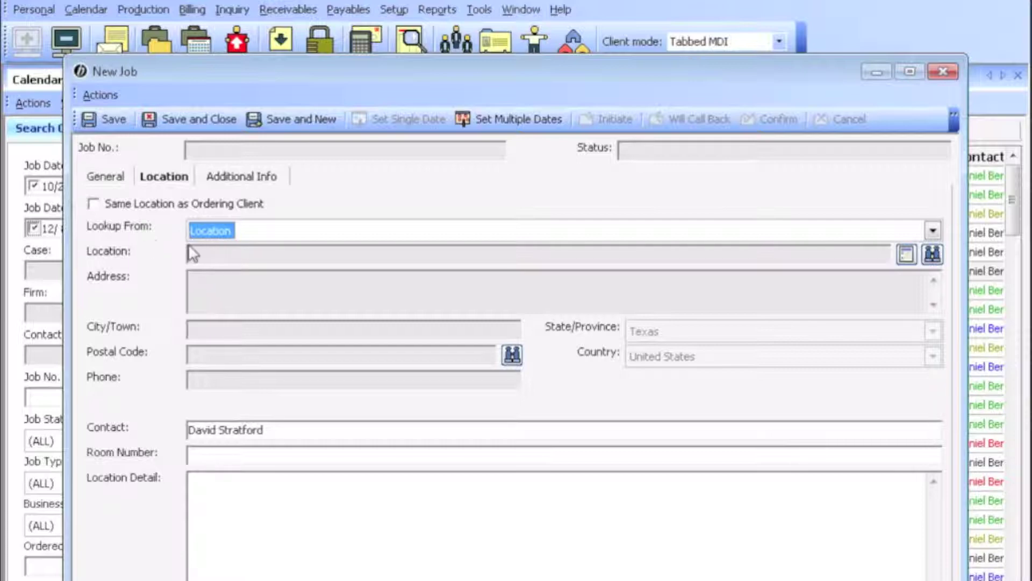
pyautogui.click(933, 255)
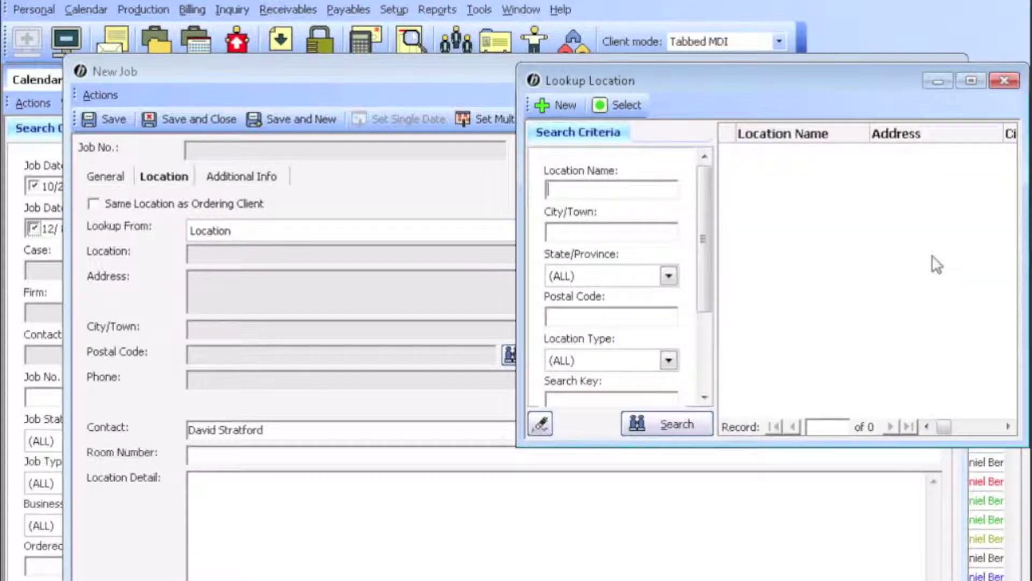
# Step: Search locations for 'hilton' and accept Hilton Hotel Conference Room A
pyautogui.write('hilton')
pyautogui.press('Return')
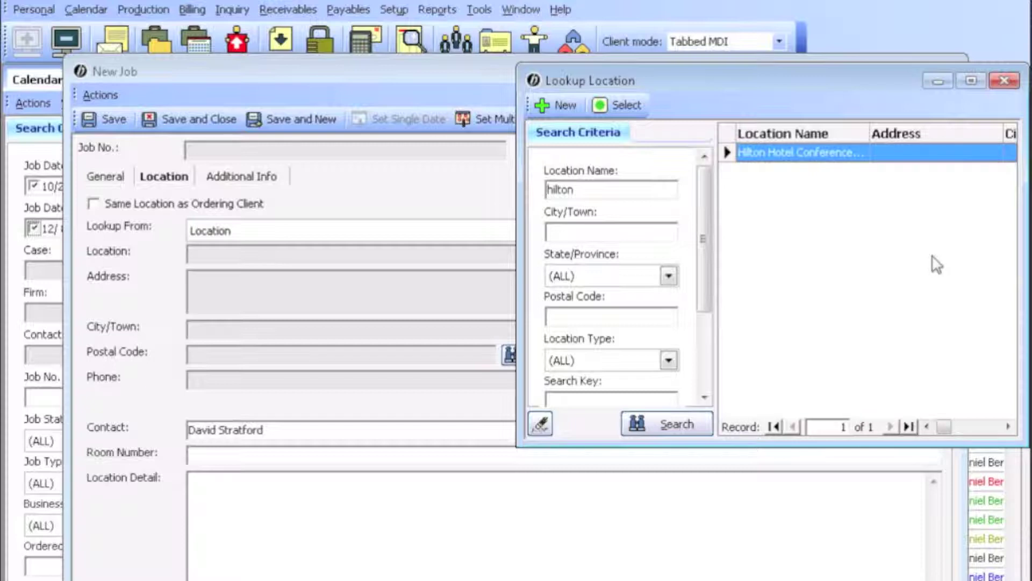
pyautogui.press('Return')
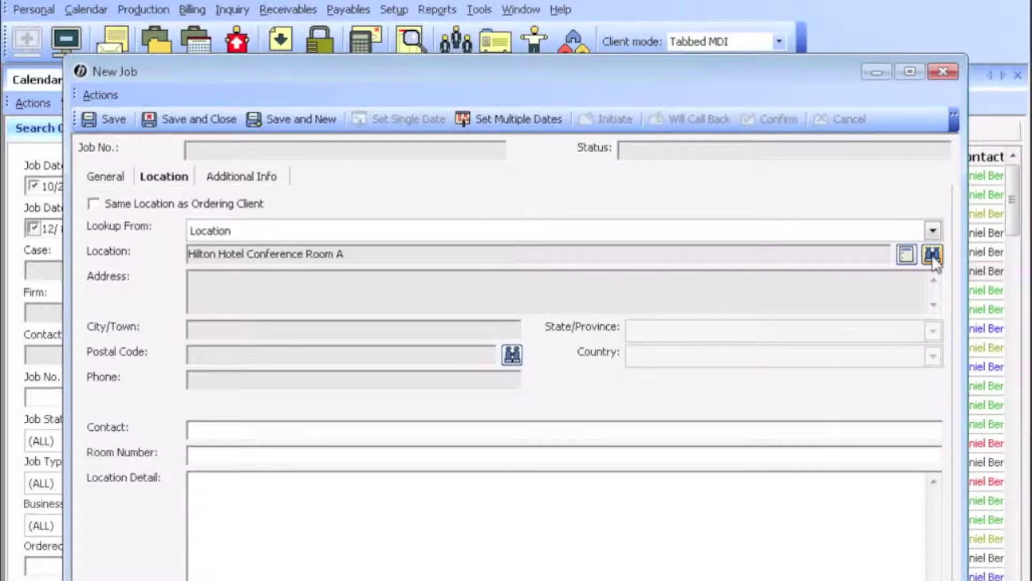
# Step: Set Lookup From to Manual and tick Same Location as Ordering Client
pyautogui.click(932, 230)
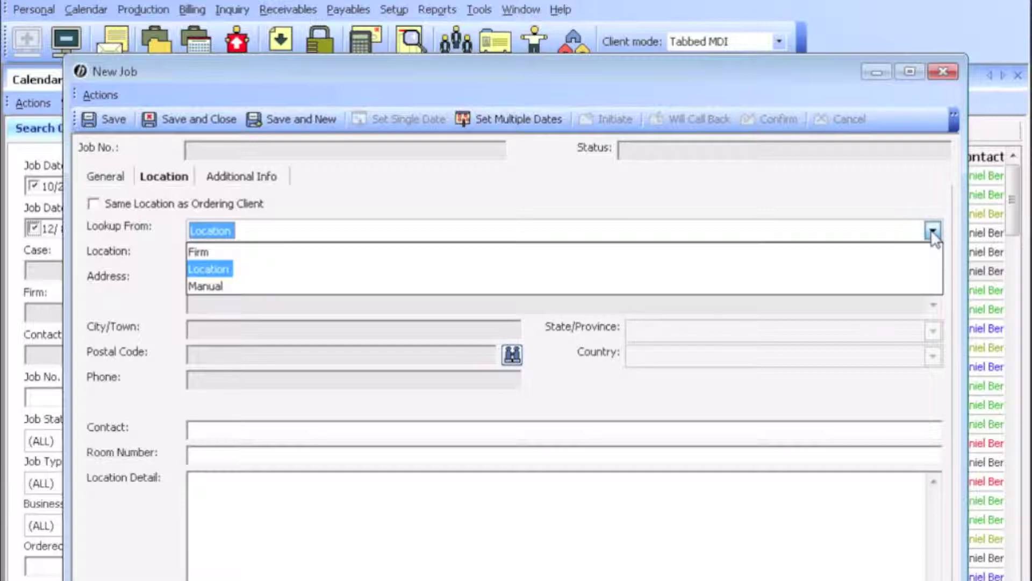
pyautogui.click(361, 286)
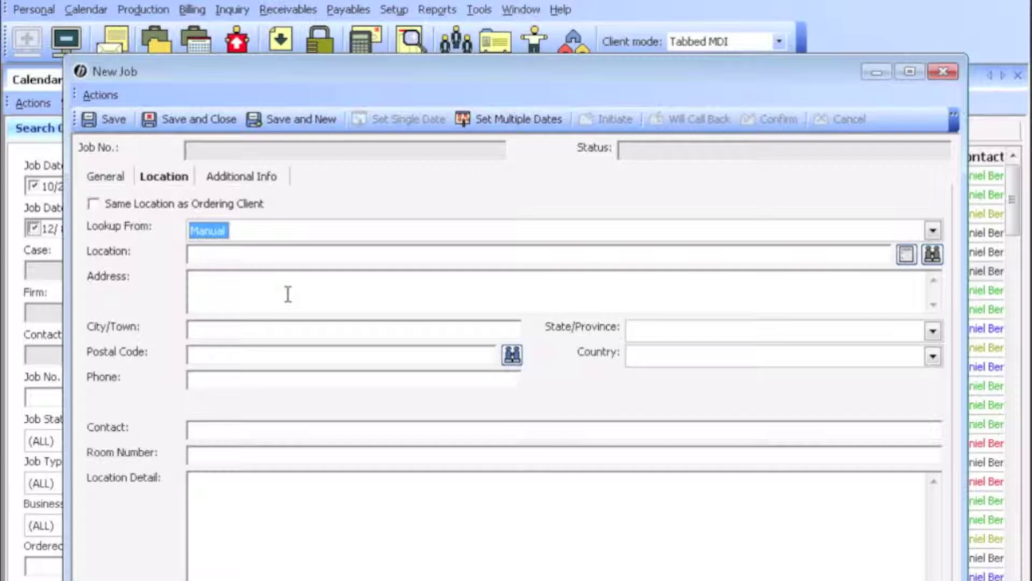
pyautogui.click(94, 205)
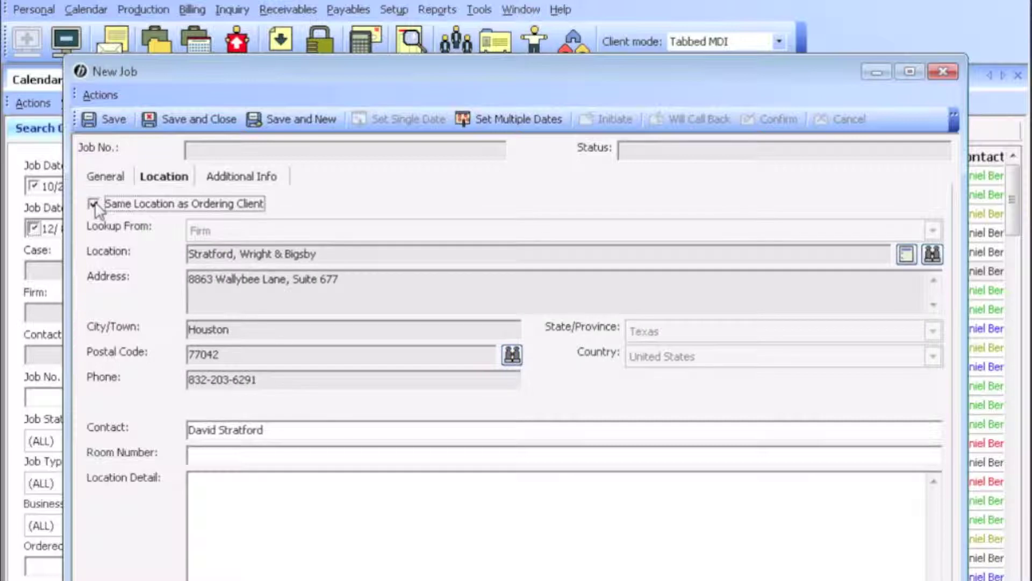
# Step: Show the job's Additional Info details
pyautogui.click(267, 176)
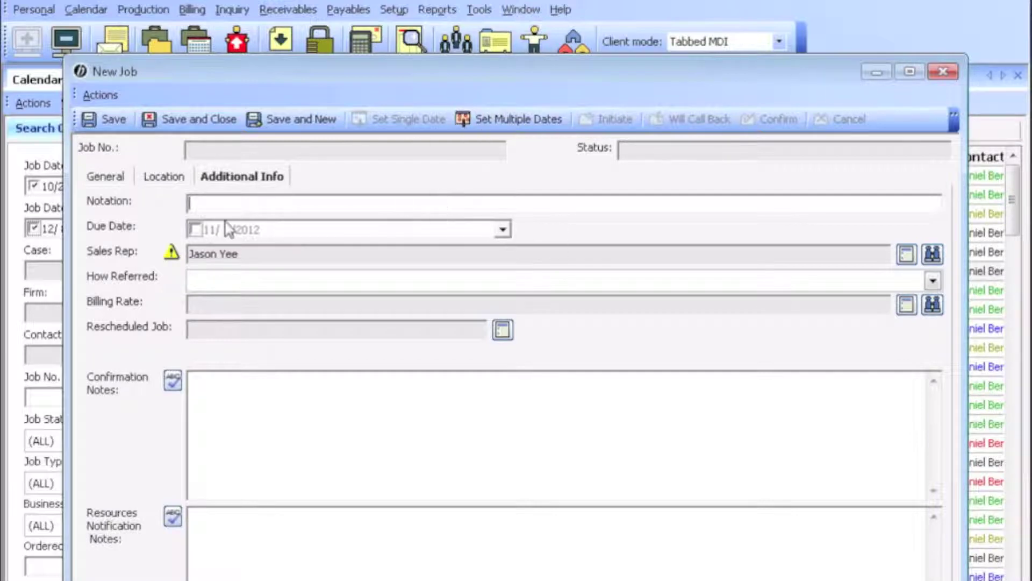
pyautogui.click(875, 73)
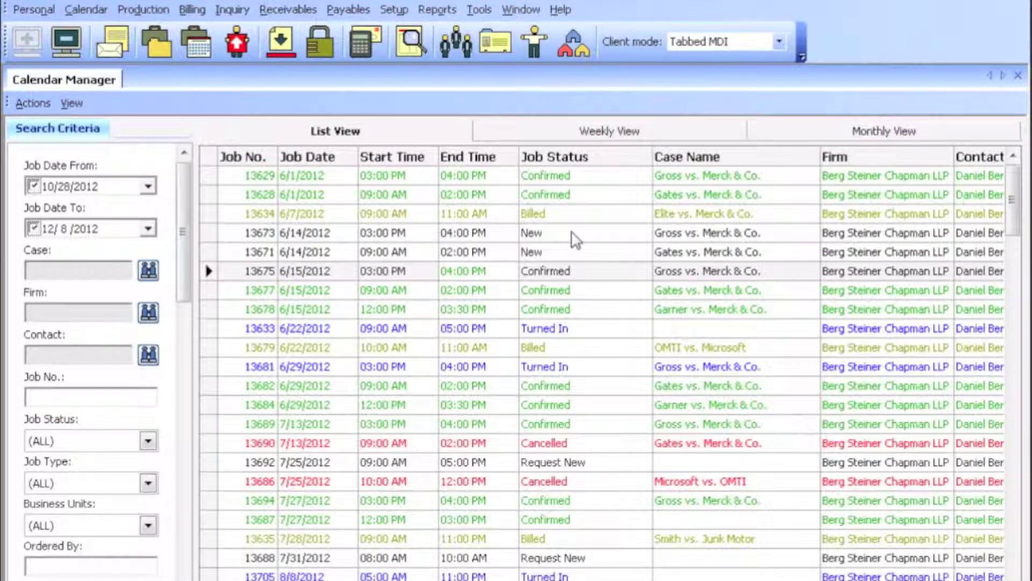
pyautogui.hscroll(5, 612, 363)
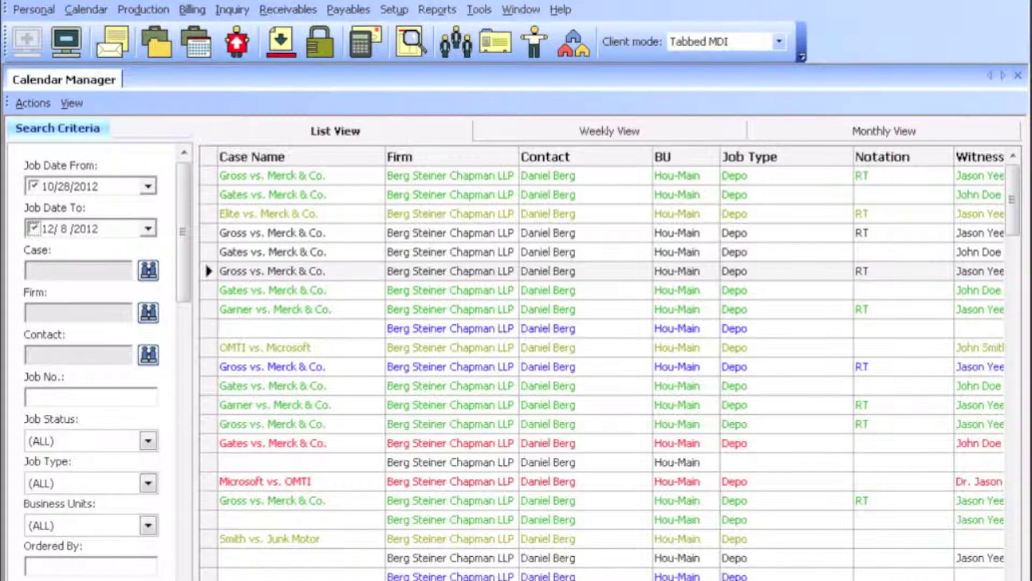
pyautogui.hotkey('ctrl', 'n')
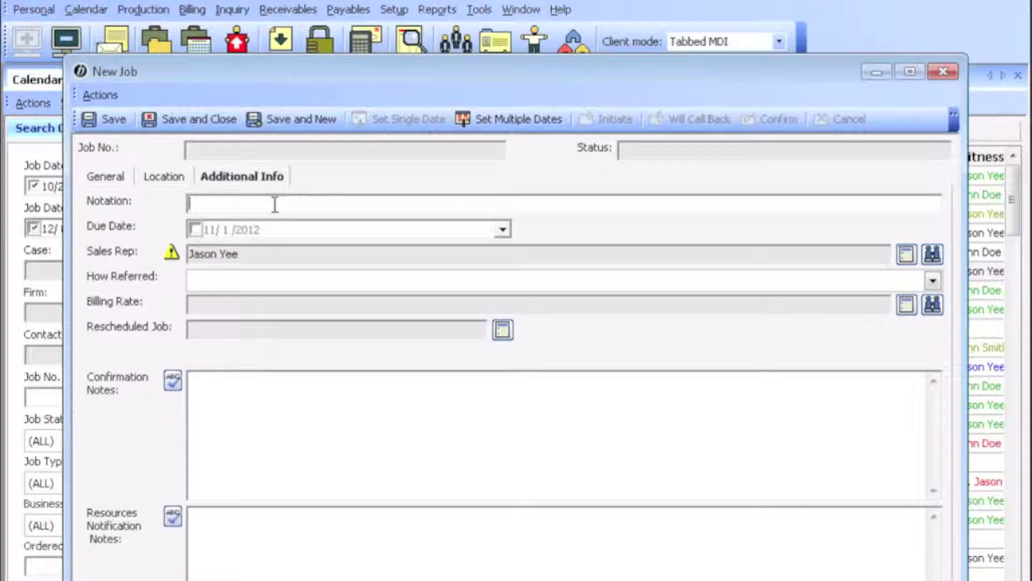
# Step: Enter RT as the job's notation, leaving the Due Date checkbox unchecked
pyautogui.write('RT')
pyautogui.click(503, 229)
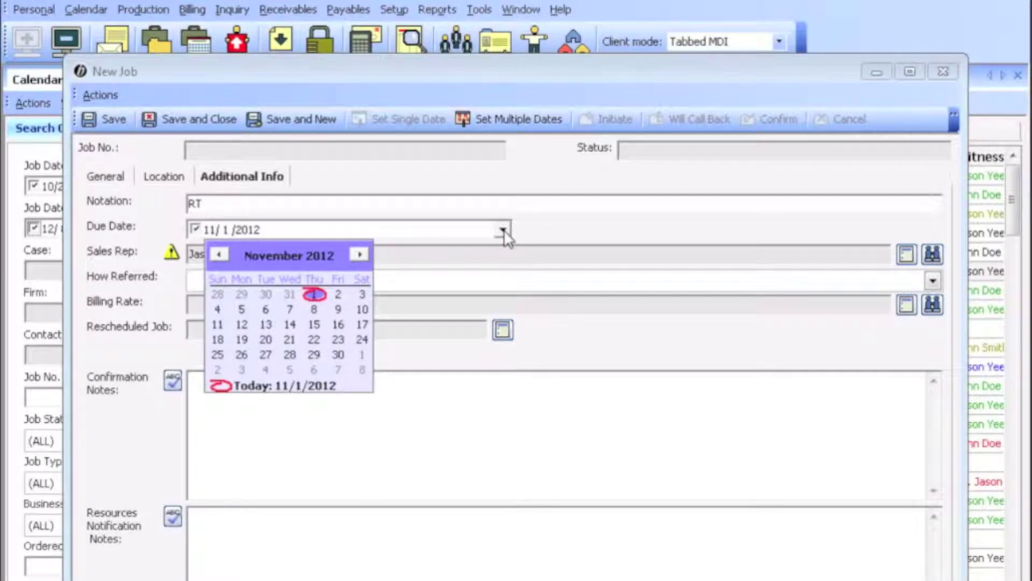
pyautogui.click(503, 230)
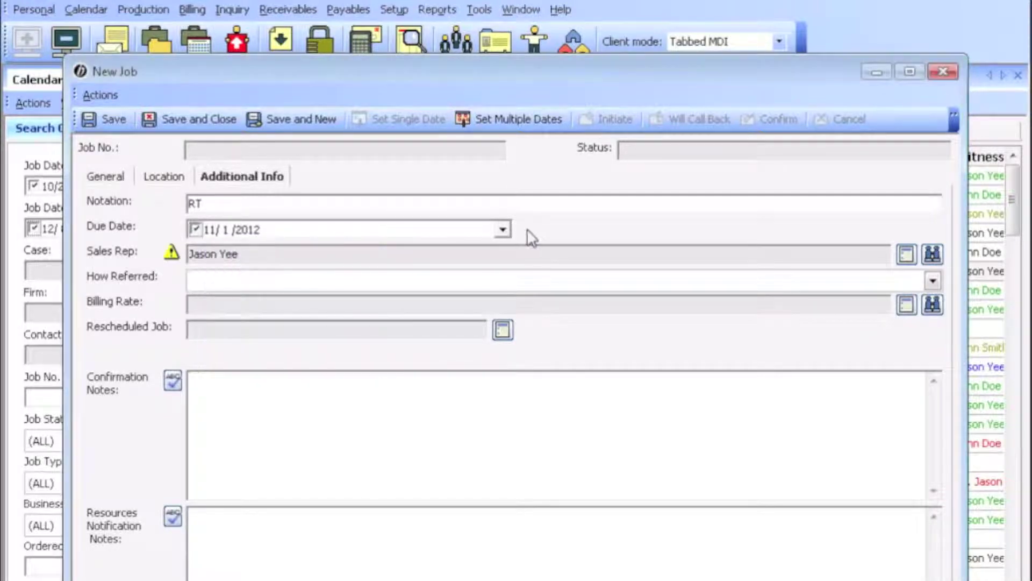
pyautogui.click(195, 230)
pyautogui.click(271, 435)
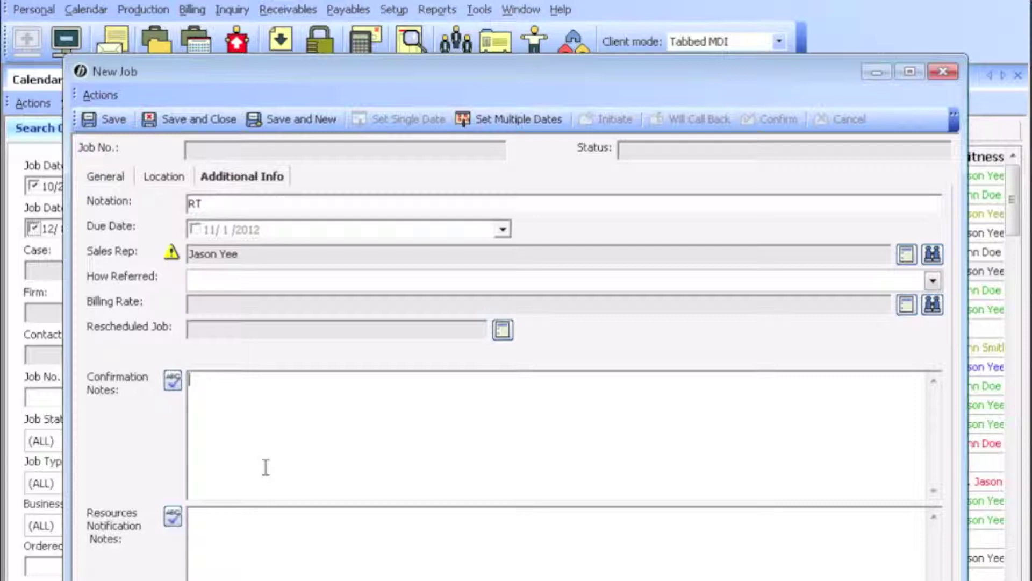
# Step: Set the job's due date to 11/30/2012
pyautogui.click(217, 570)
pyautogui.click(232, 152)
pyautogui.click(639, 156)
# Step: Save the job and select its new number 13991 and its New status
pyautogui.click(110, 119)
pyautogui.doubleClick(203, 151)
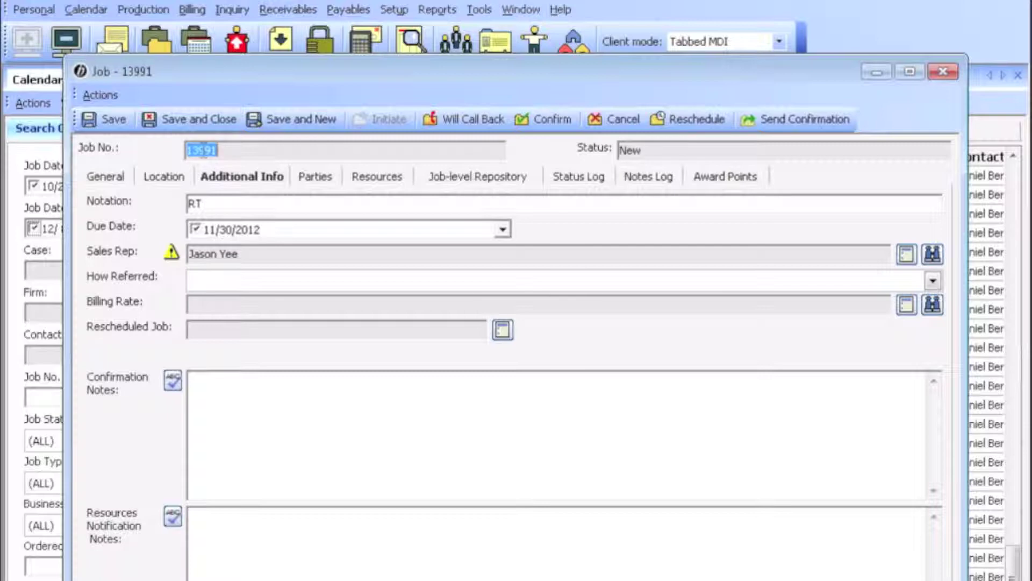
pyautogui.doubleClick(628, 150)
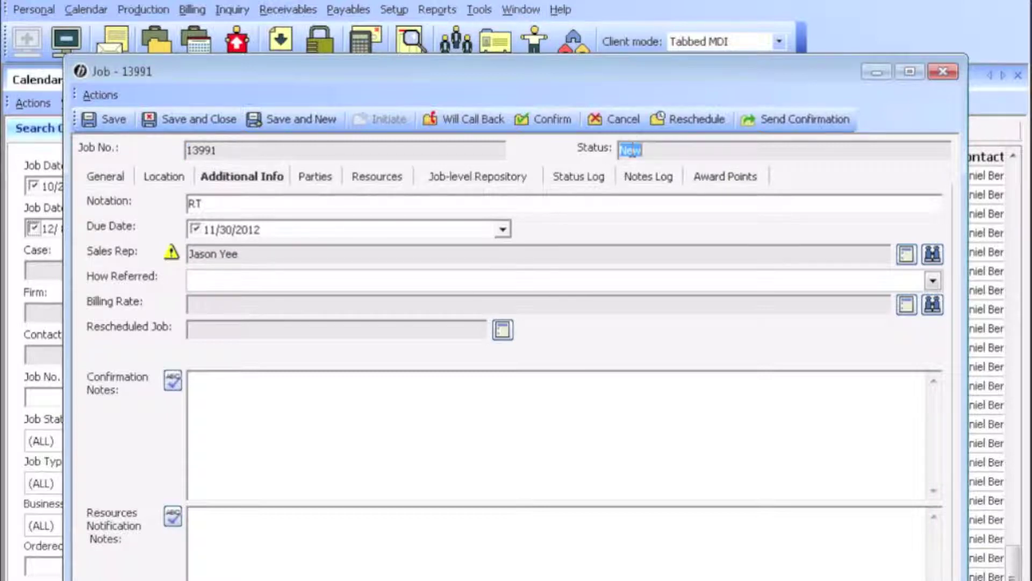